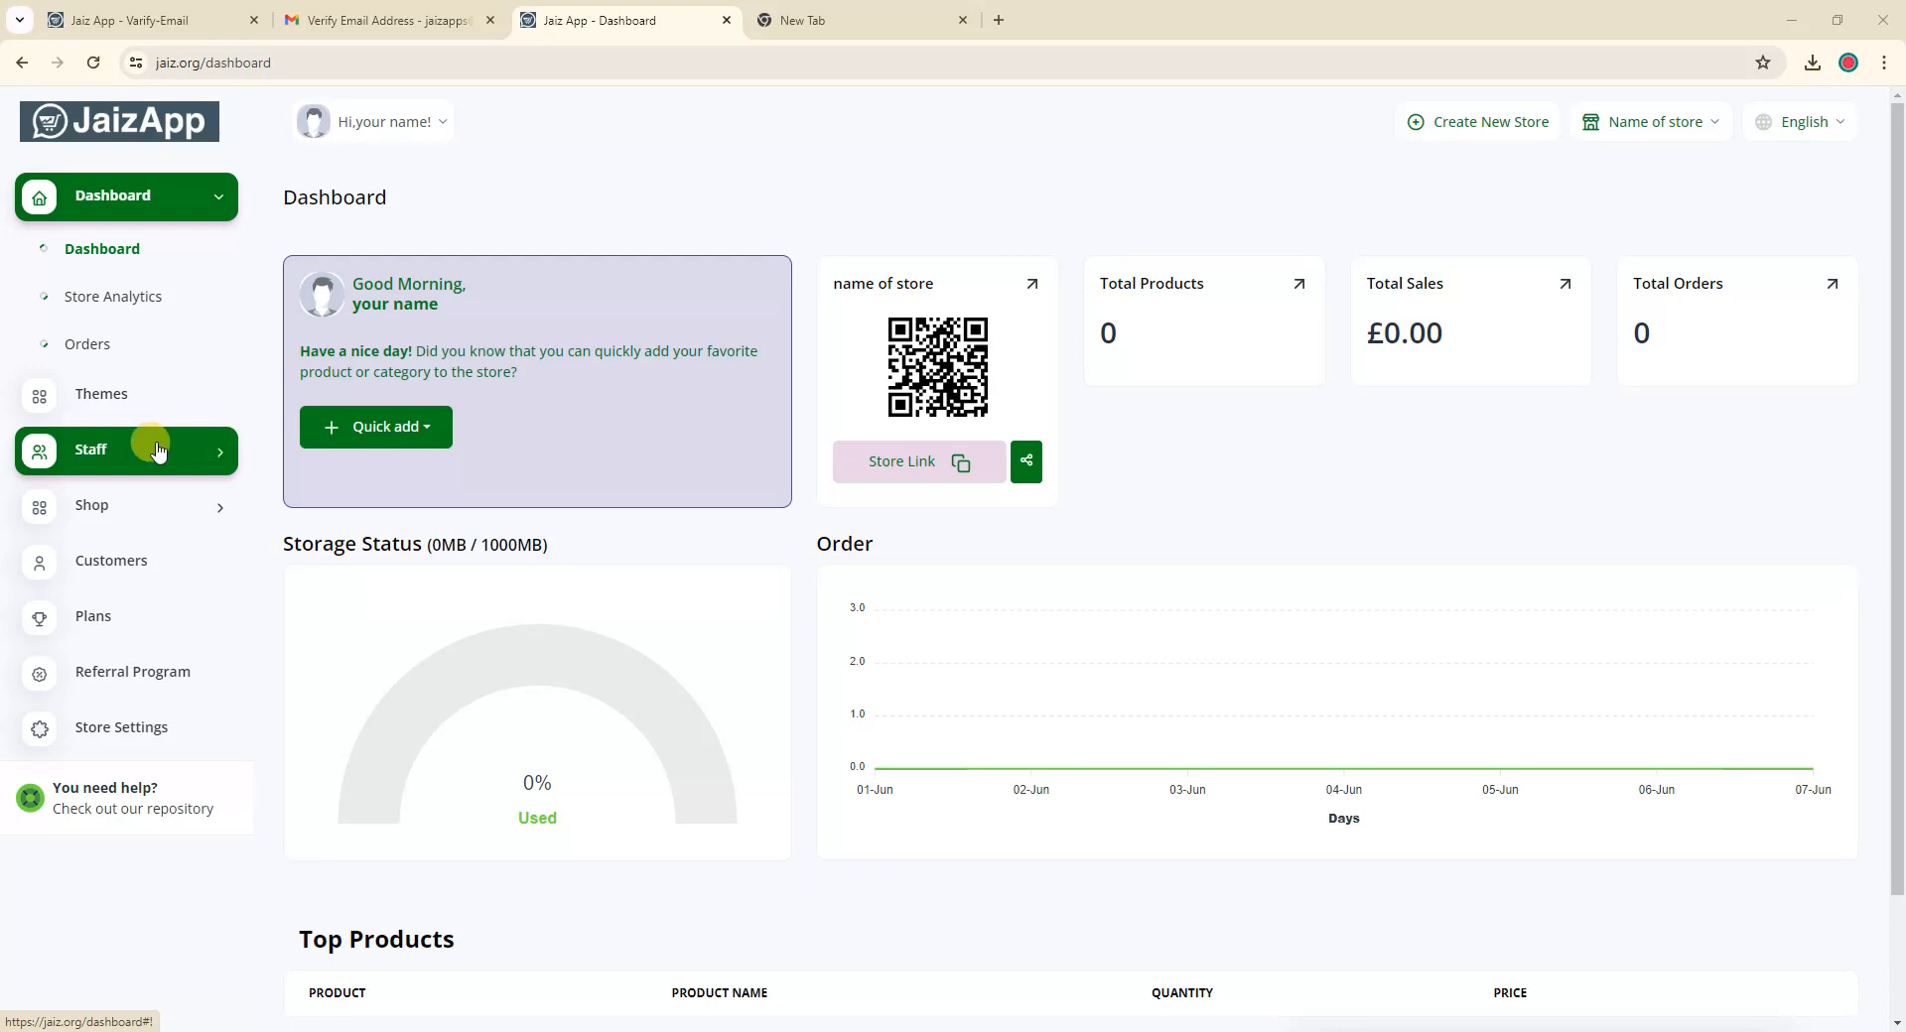
# Open the Staff Users page from the sidebar's Staff section
pyautogui.click(186, 446)
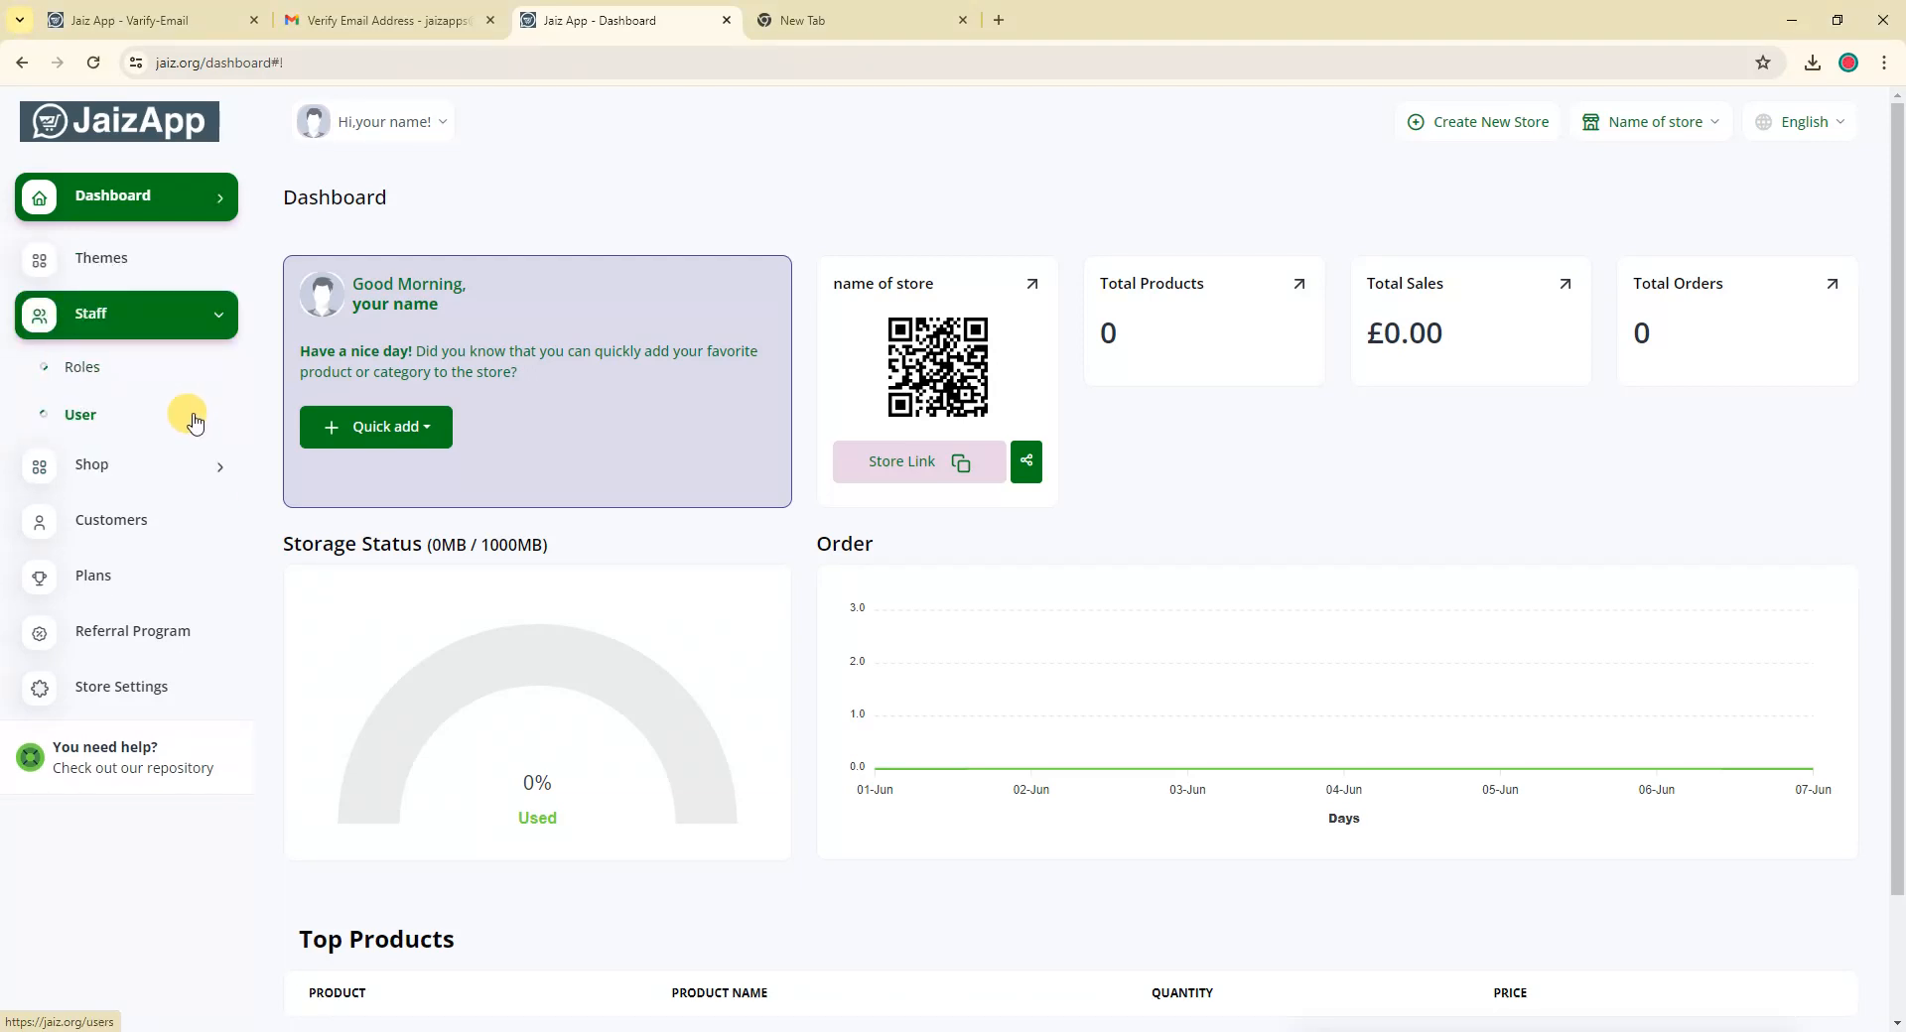
pyautogui.click(80, 422)
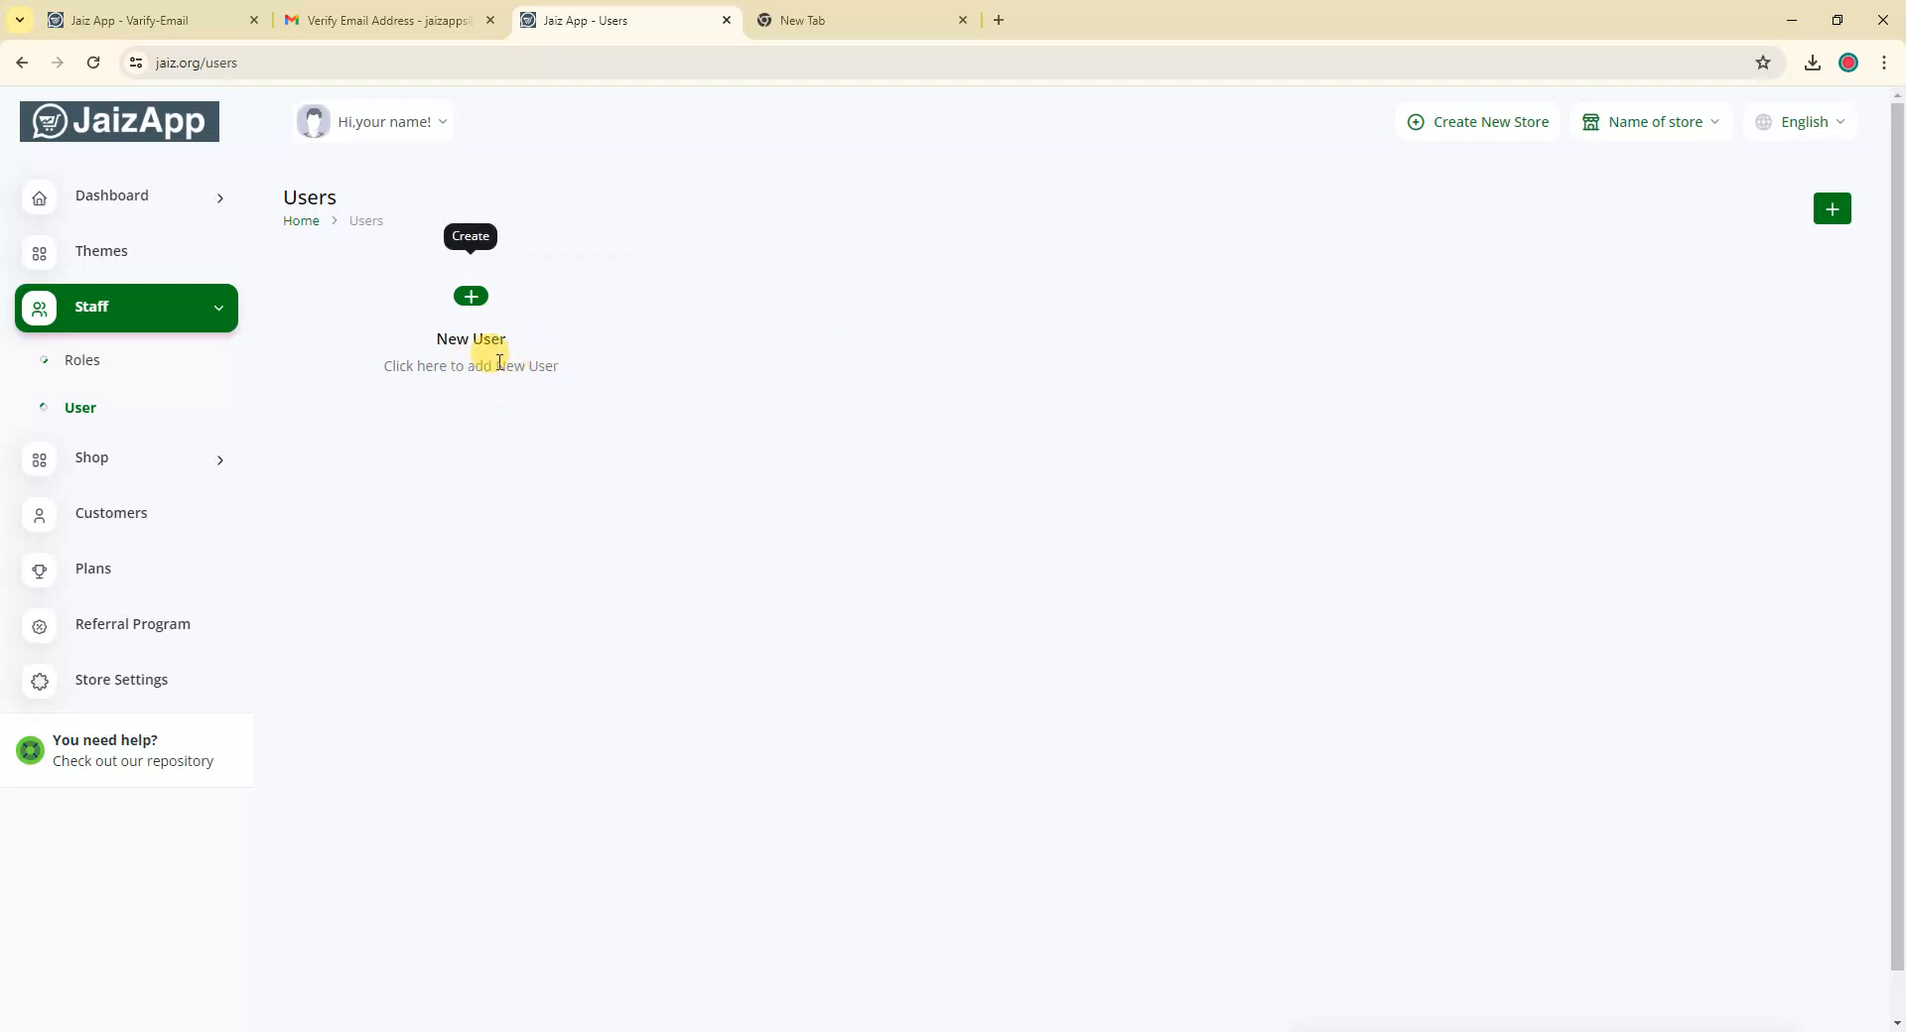
pyautogui.click(474, 300)
pyautogui.click(793, 260)
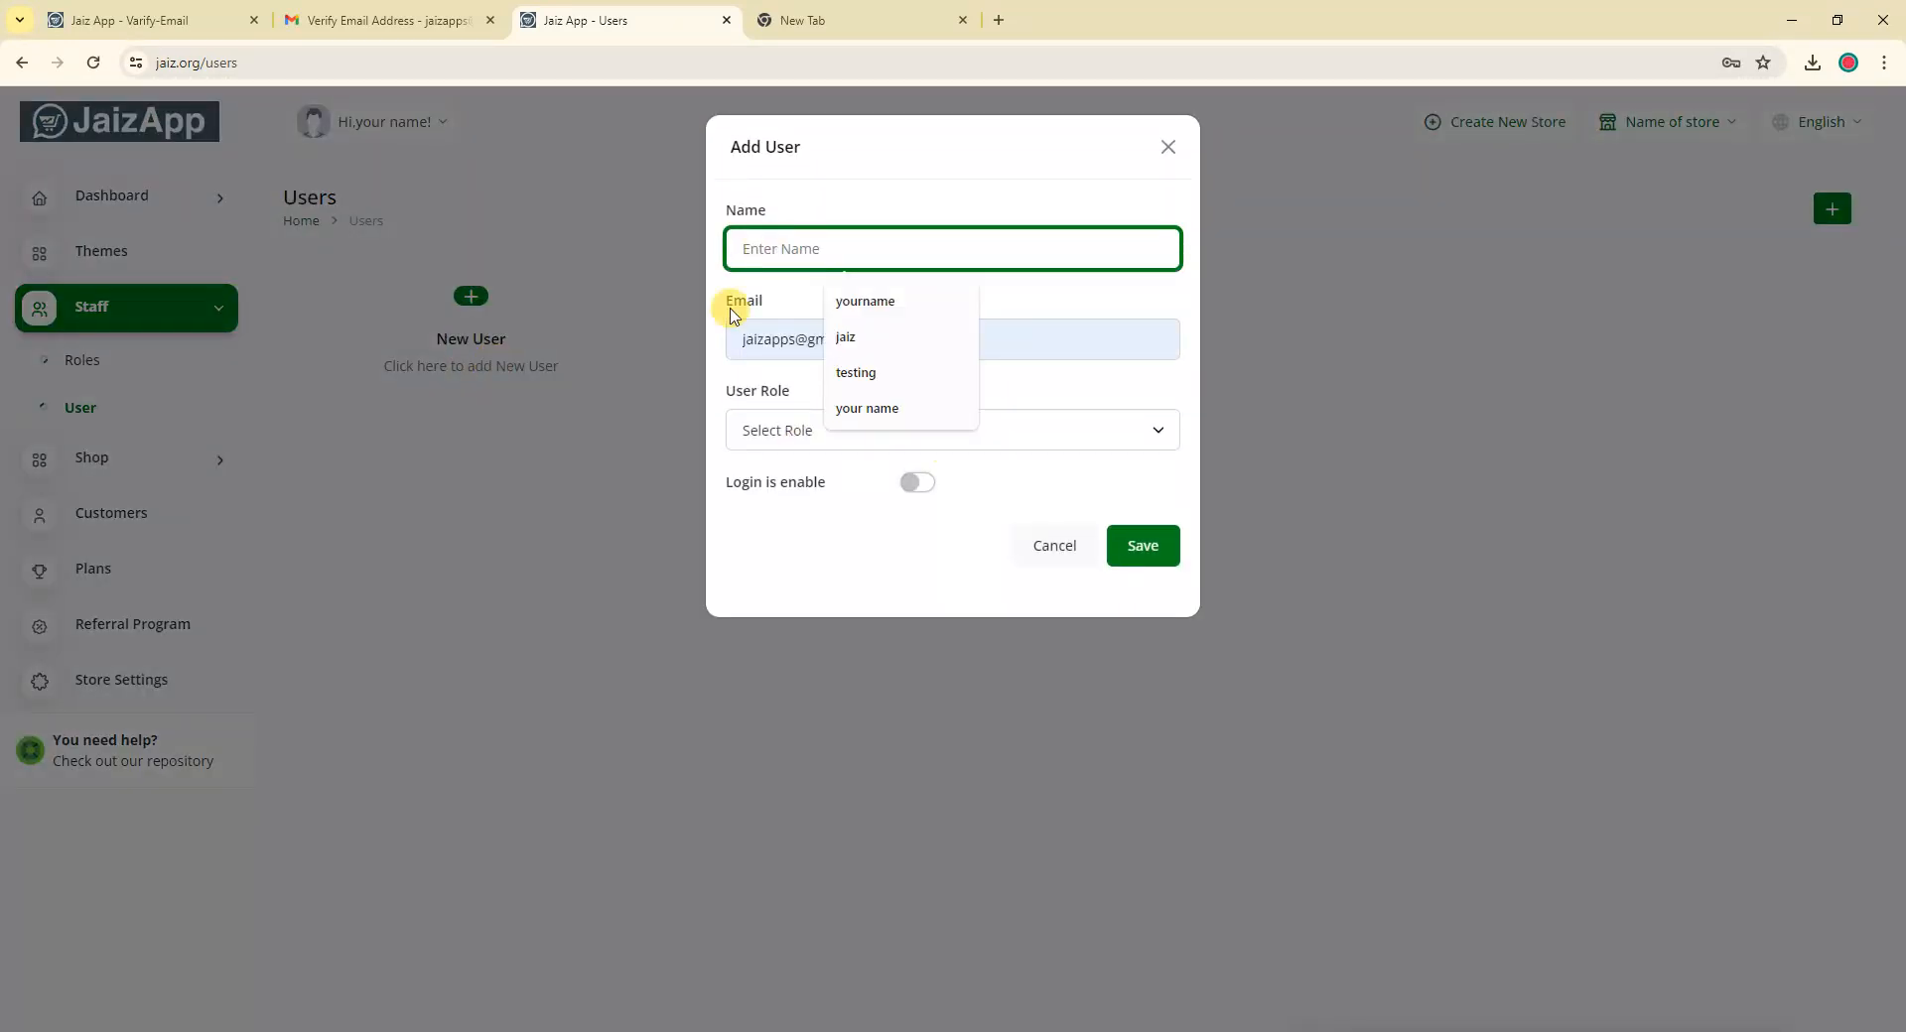
pyautogui.click(752, 338)
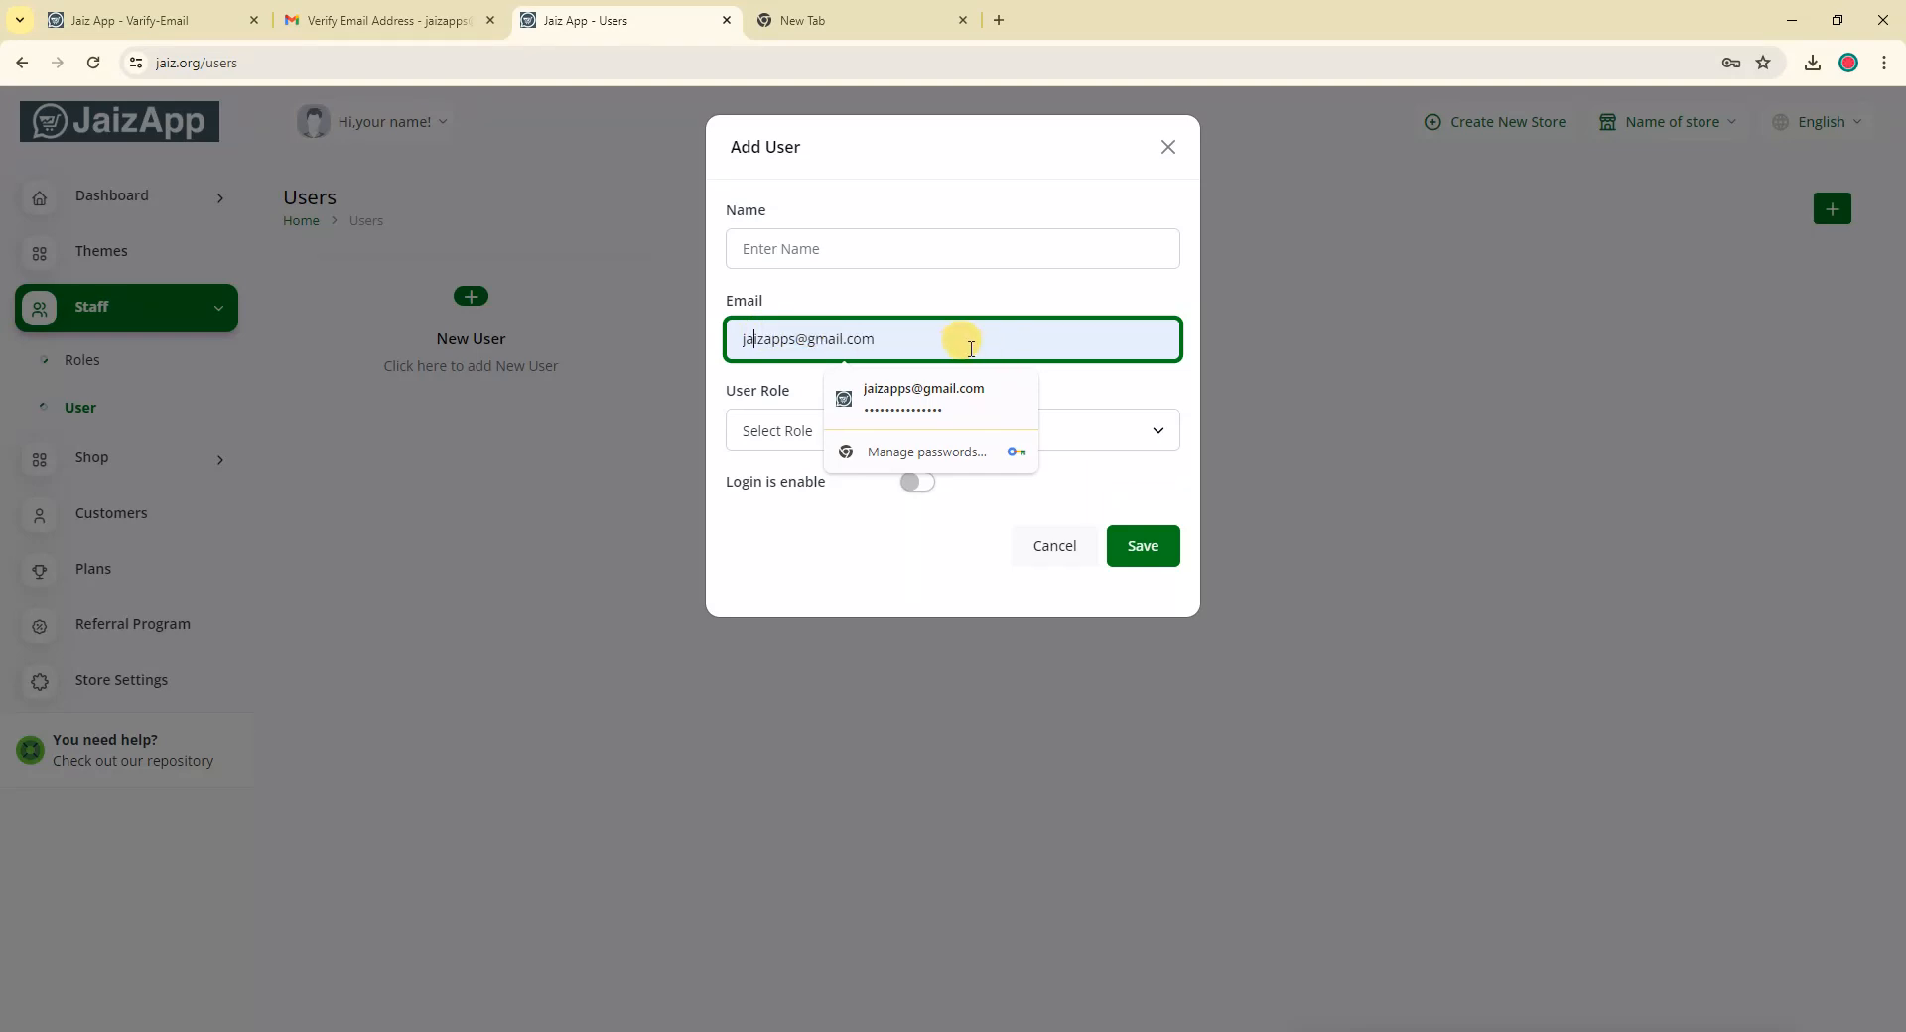
pyautogui.click(789, 431)
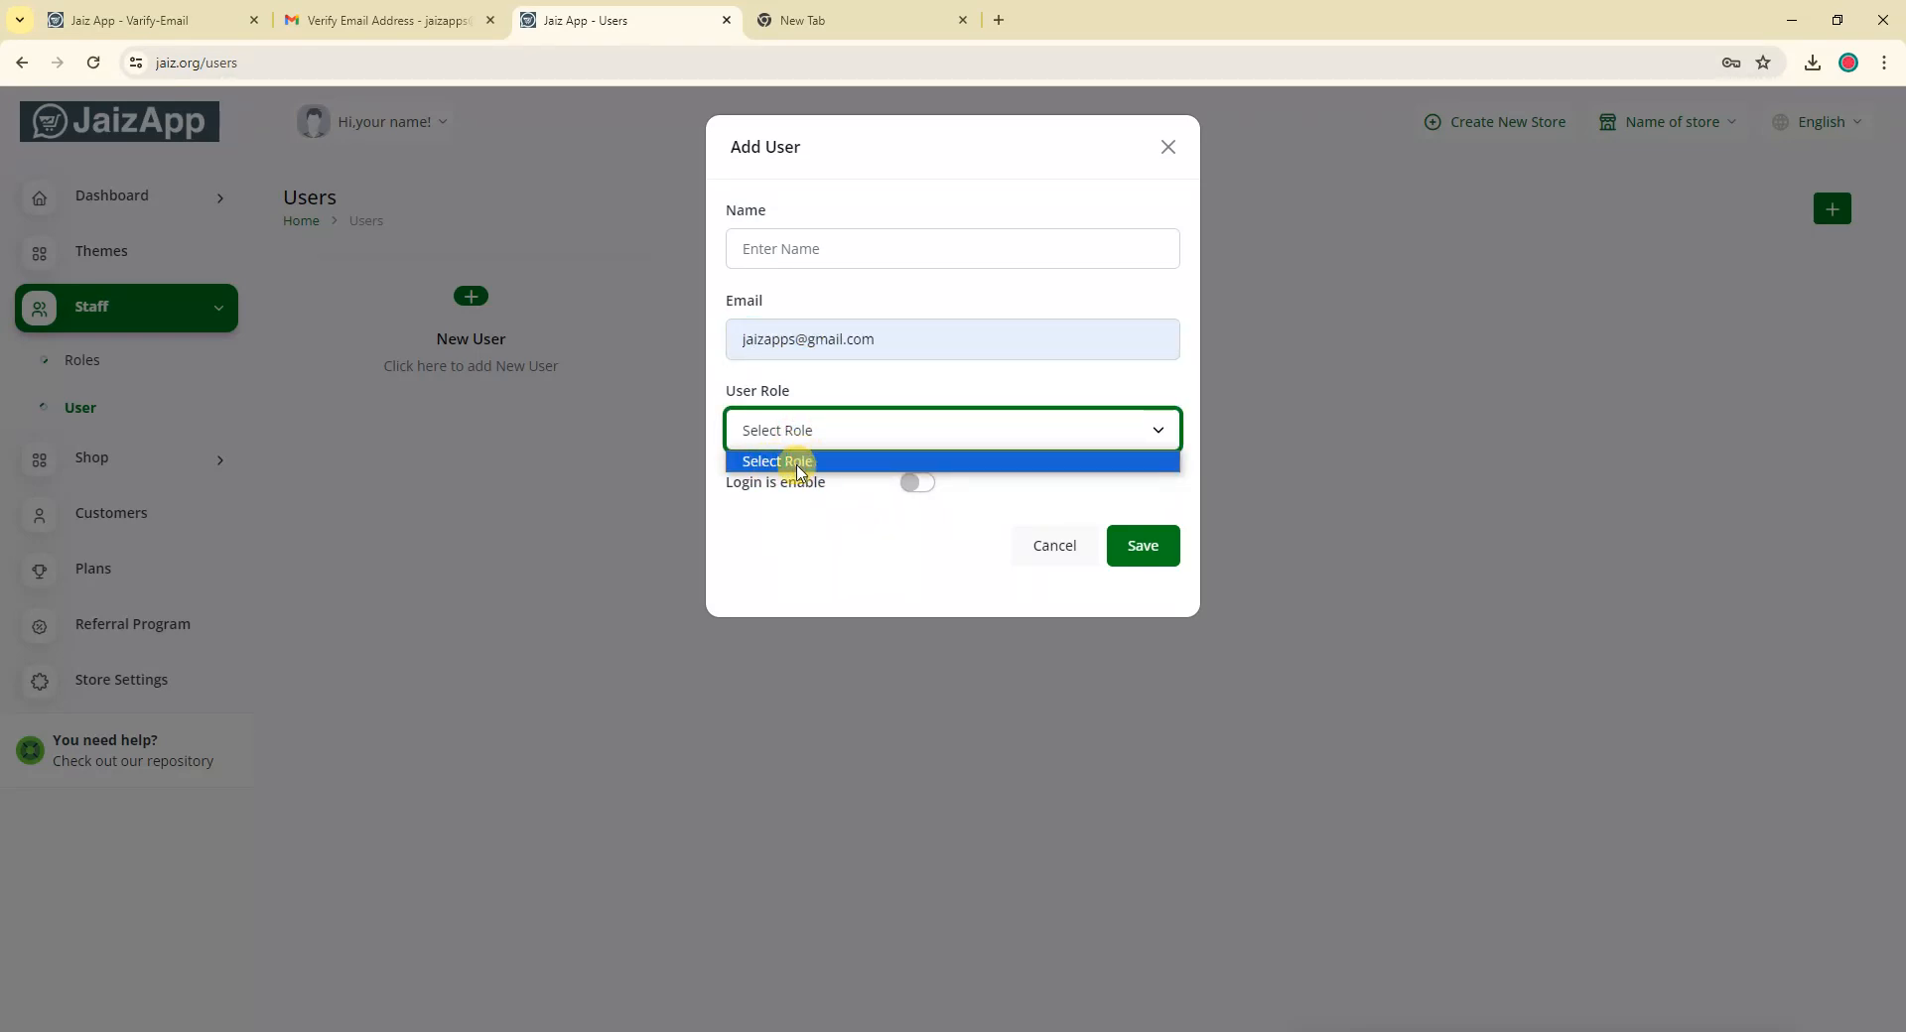
pyautogui.click(791, 461)
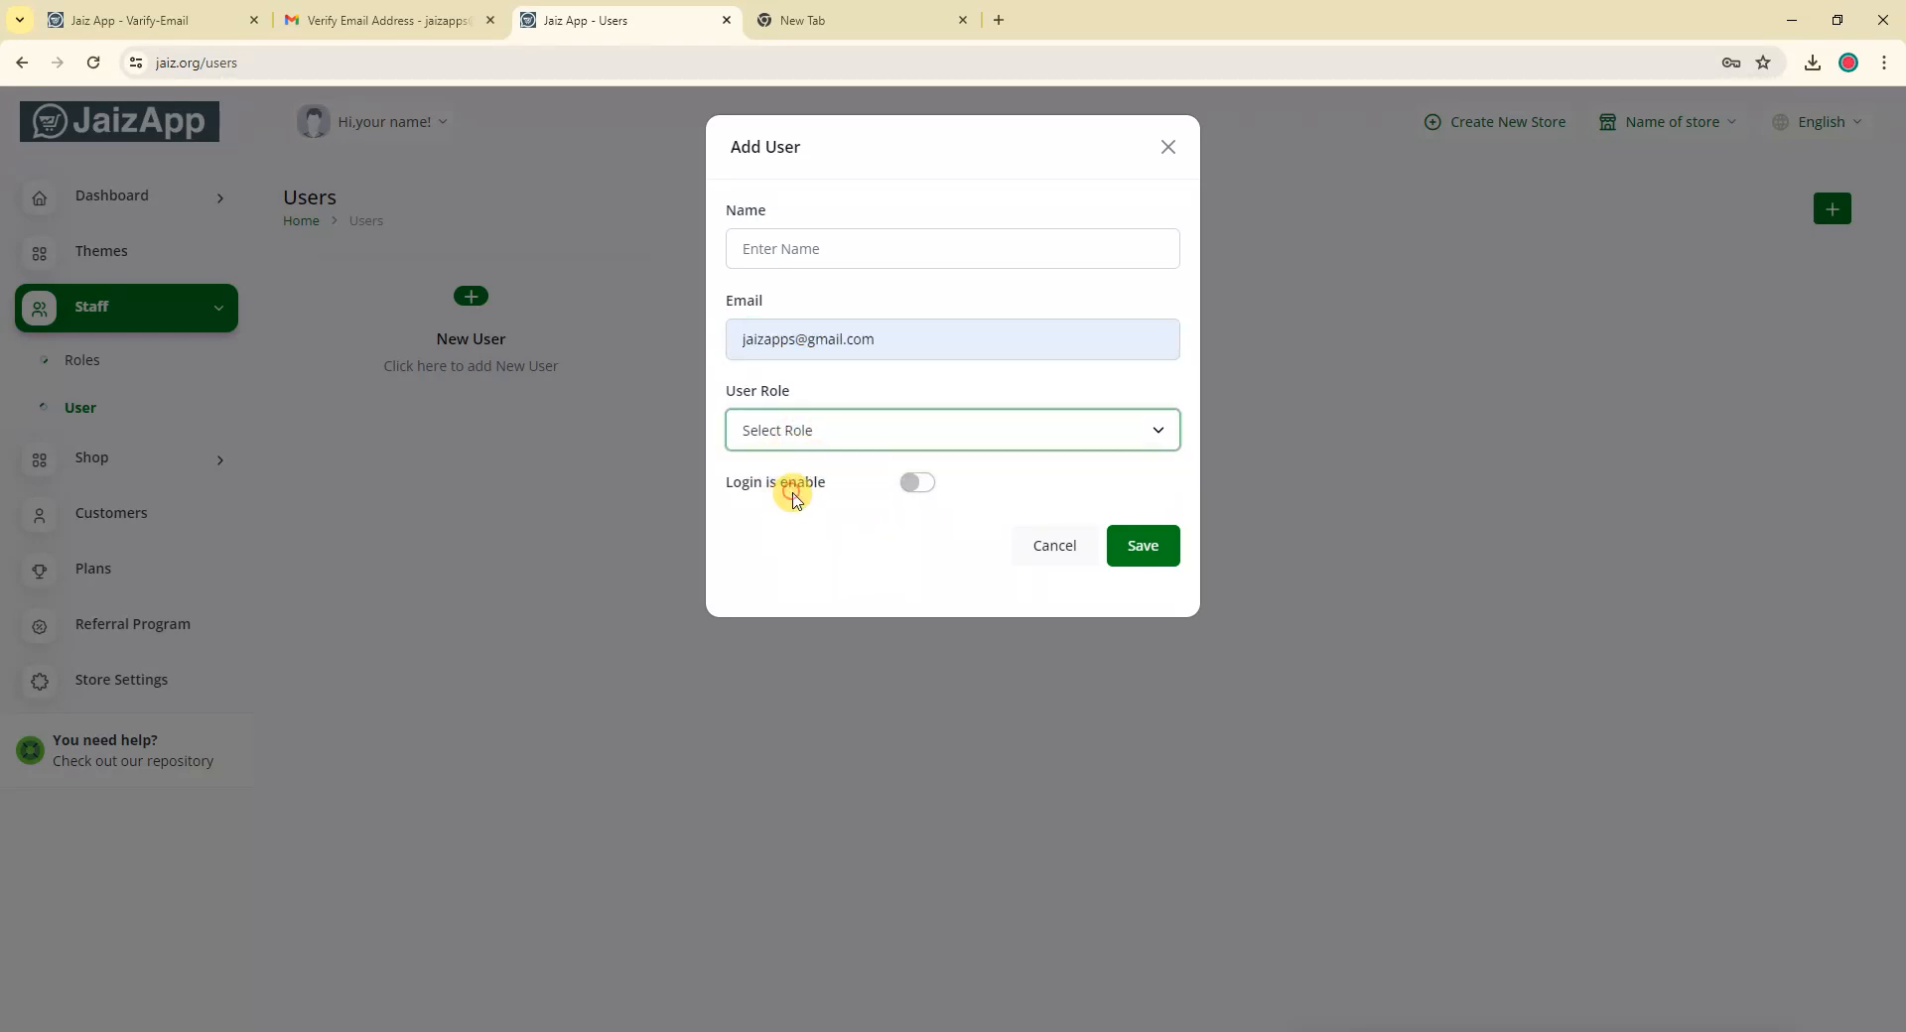
pyautogui.click(1067, 558)
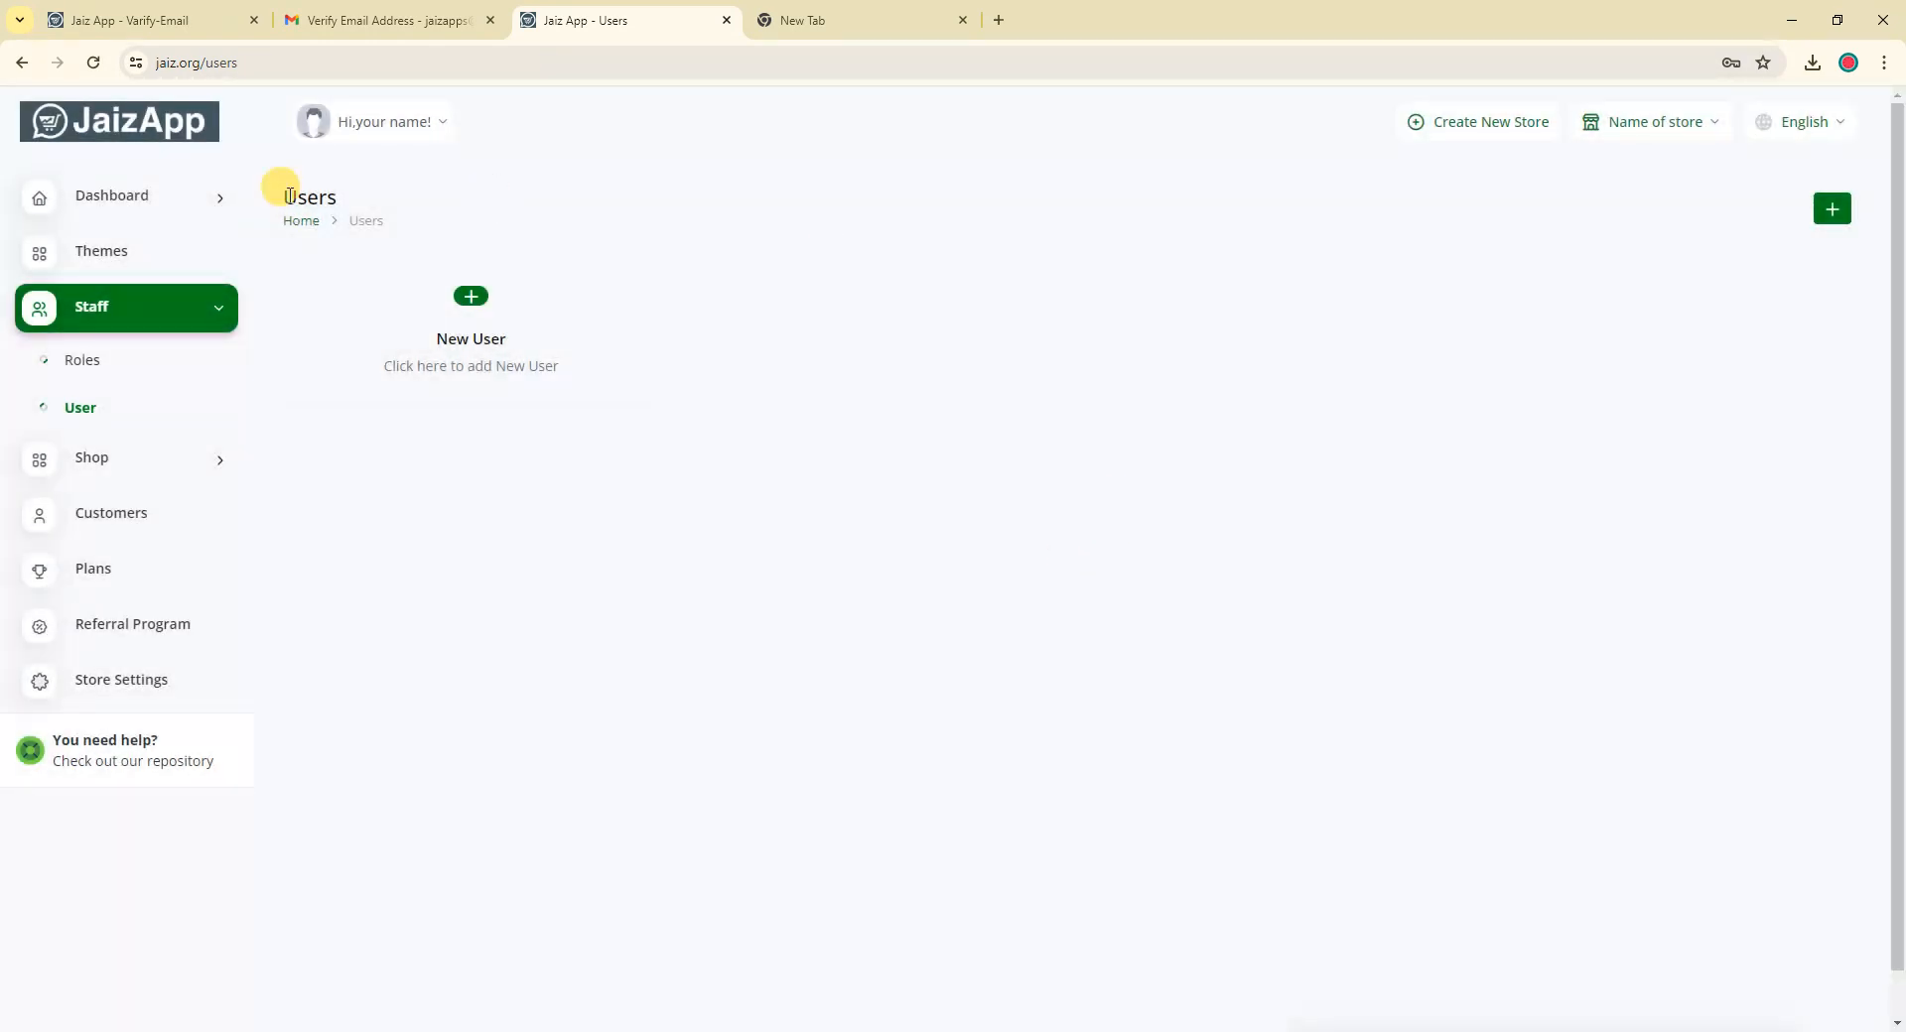
# Go to Staff Roles and open a blank Add Role form with its permission list
pyautogui.click(86, 366)
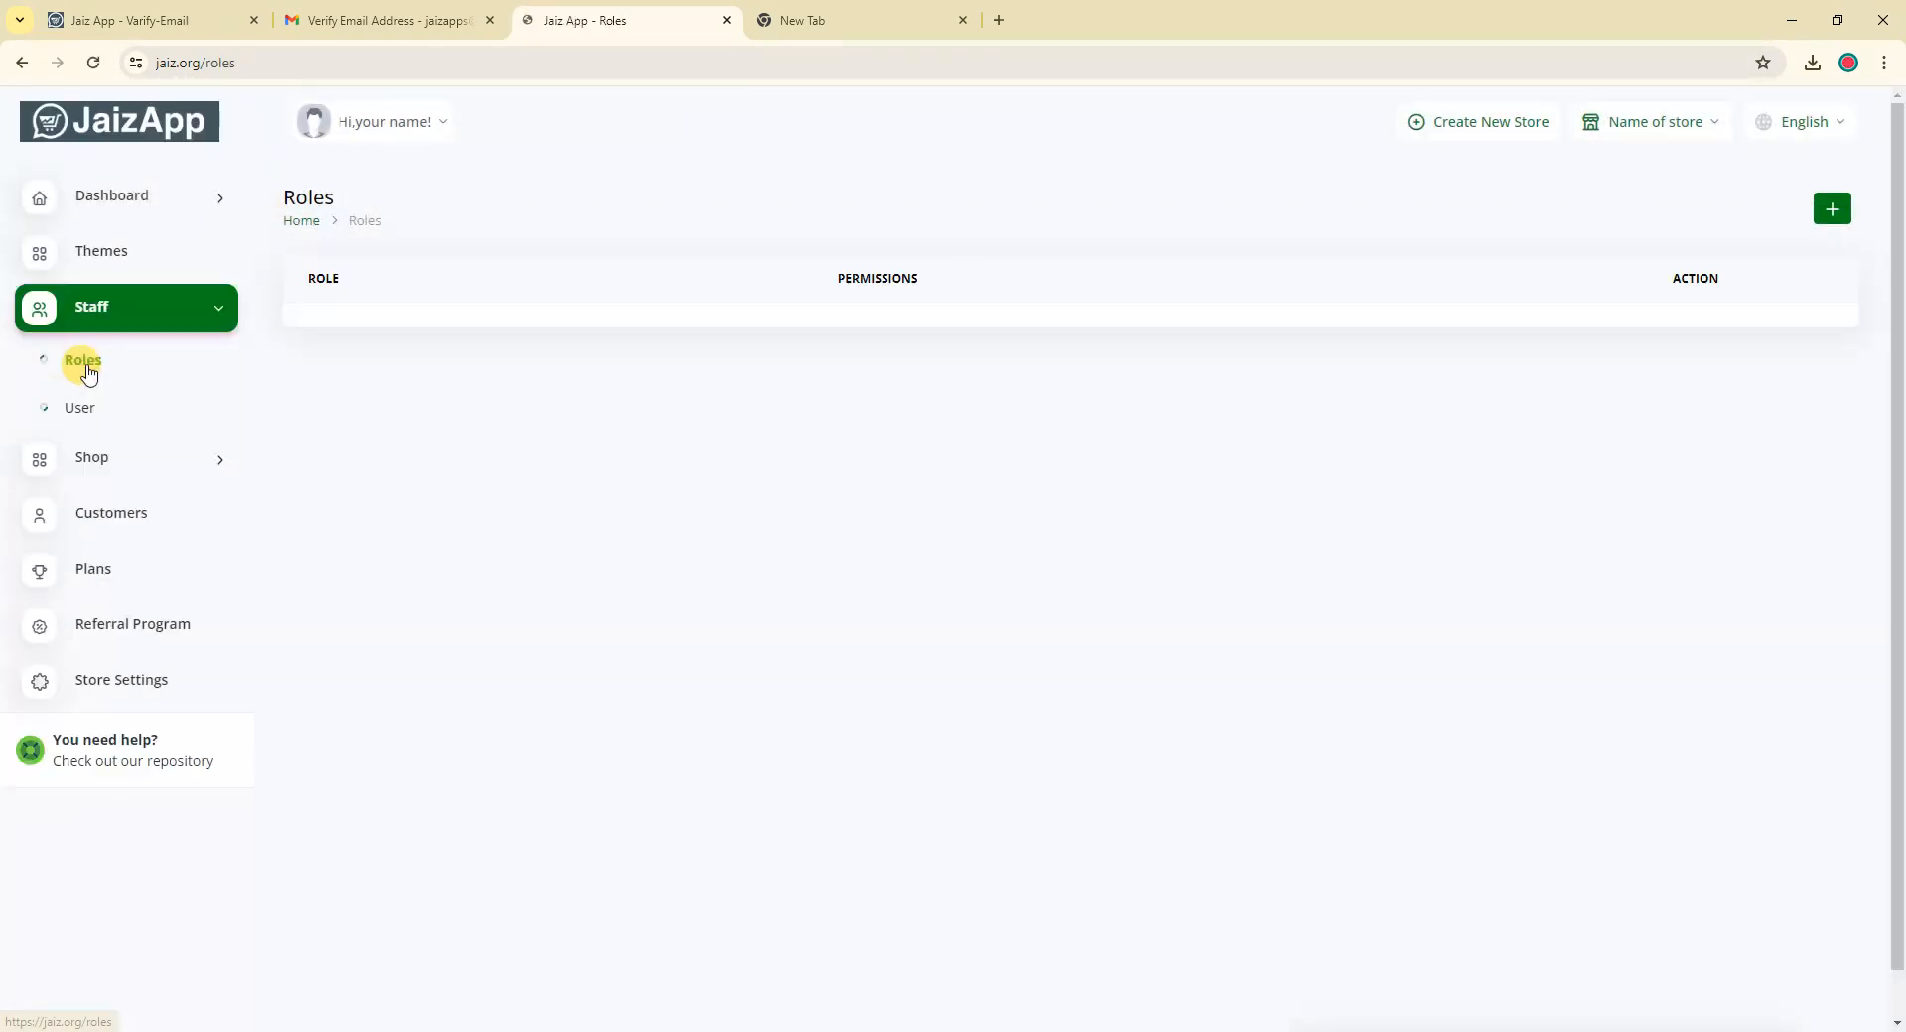
pyautogui.click(1834, 214)
pyautogui.click(1835, 210)
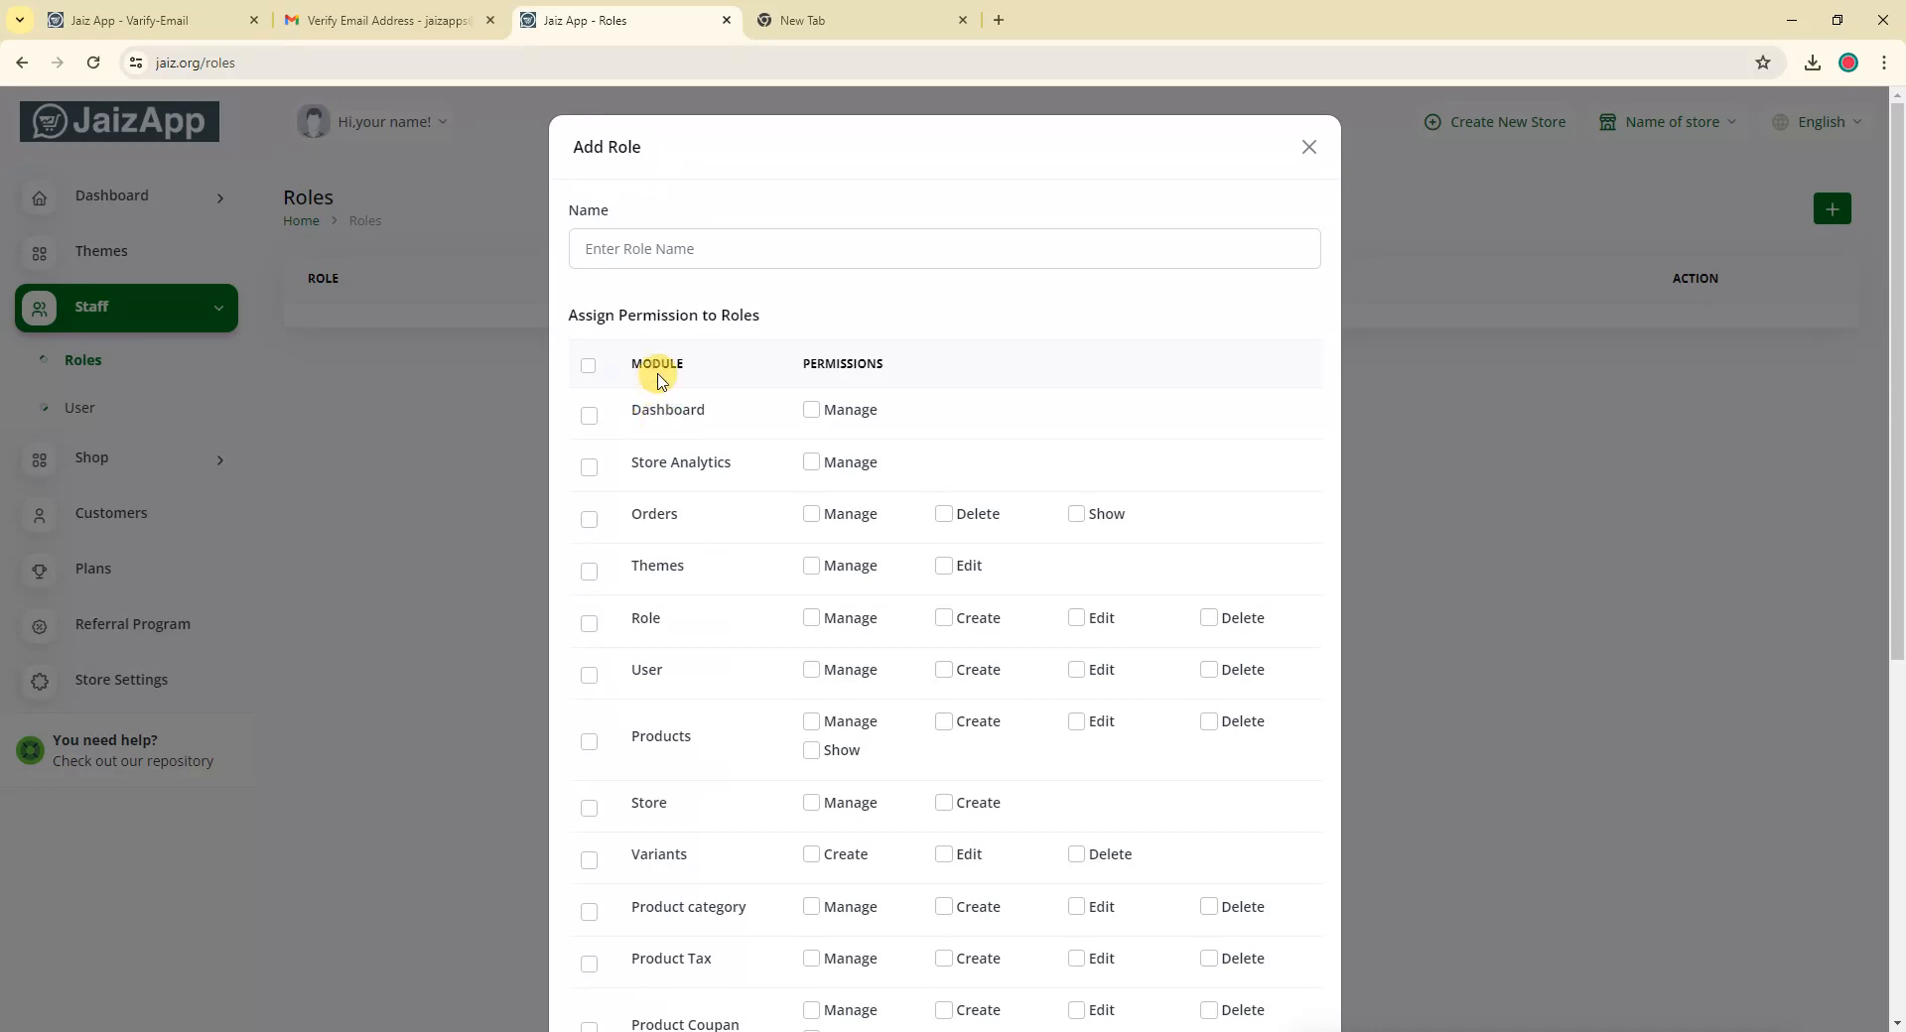
pyautogui.click(615, 247)
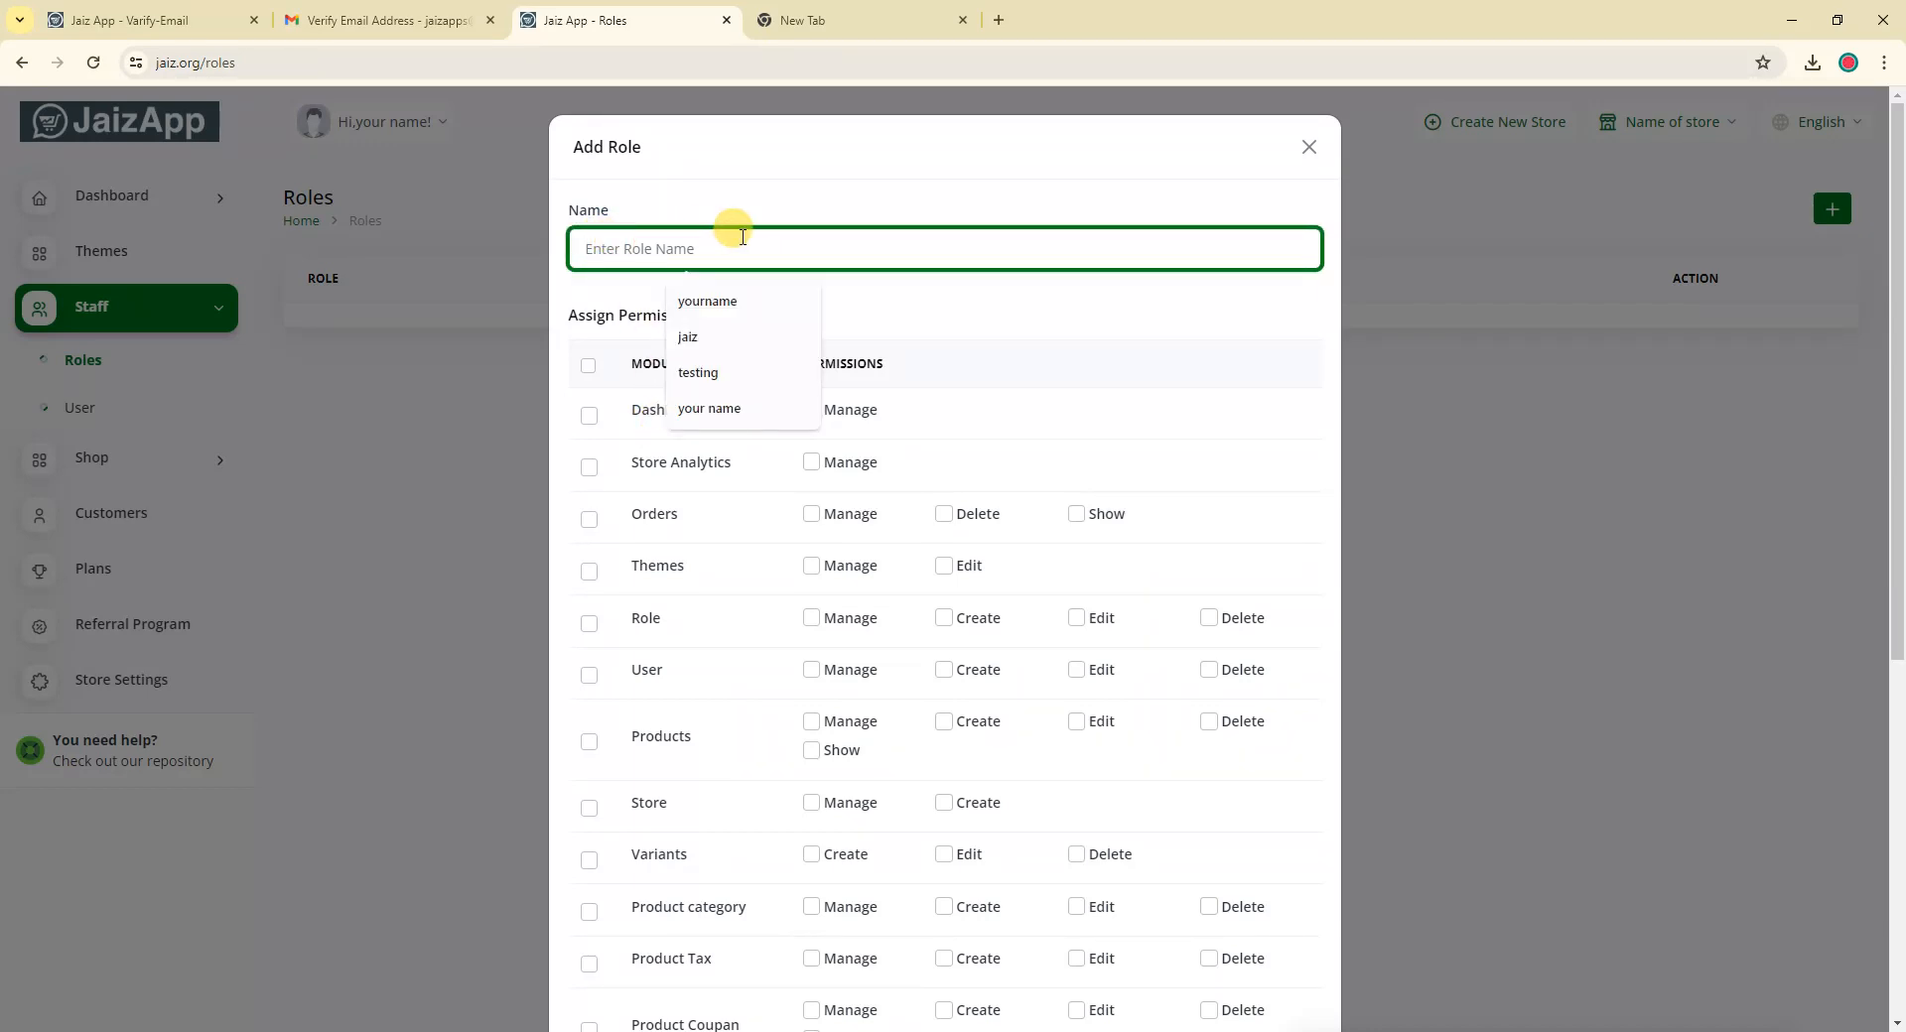
pyautogui.click(941, 311)
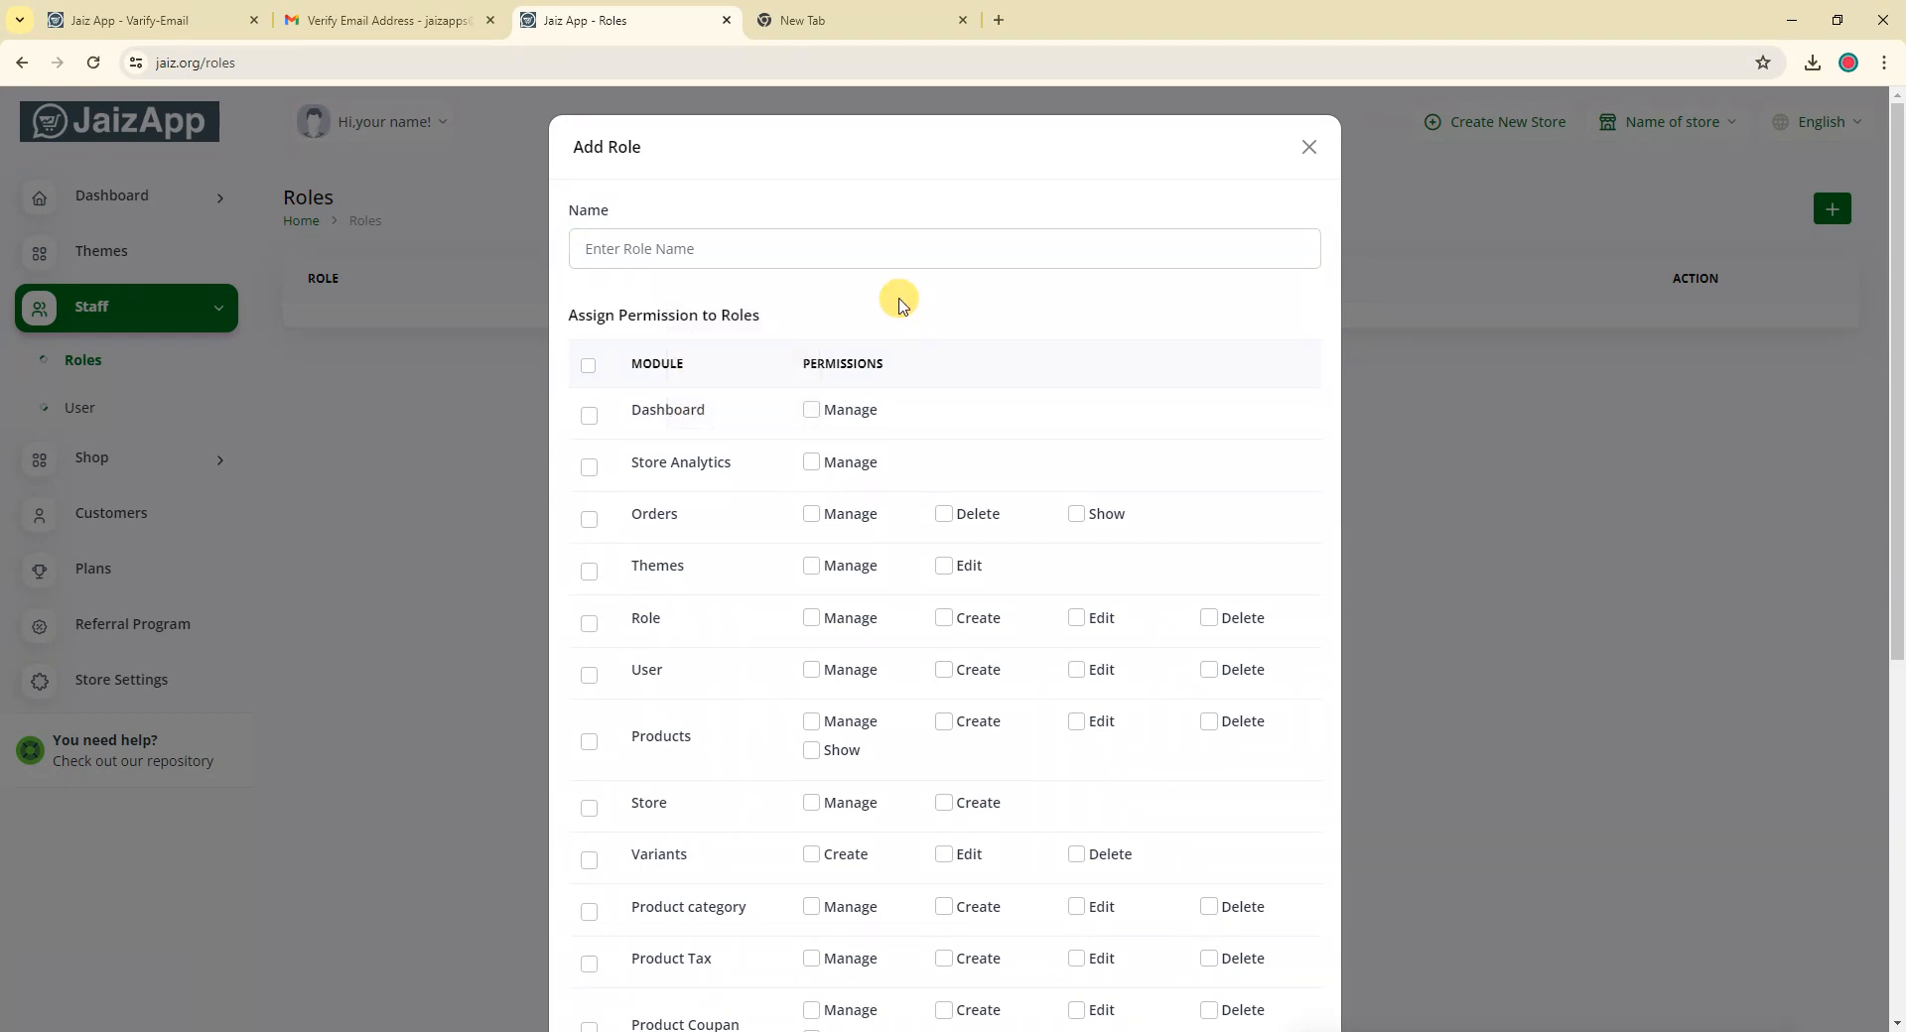
pyautogui.scroll(-4, 845, 368)
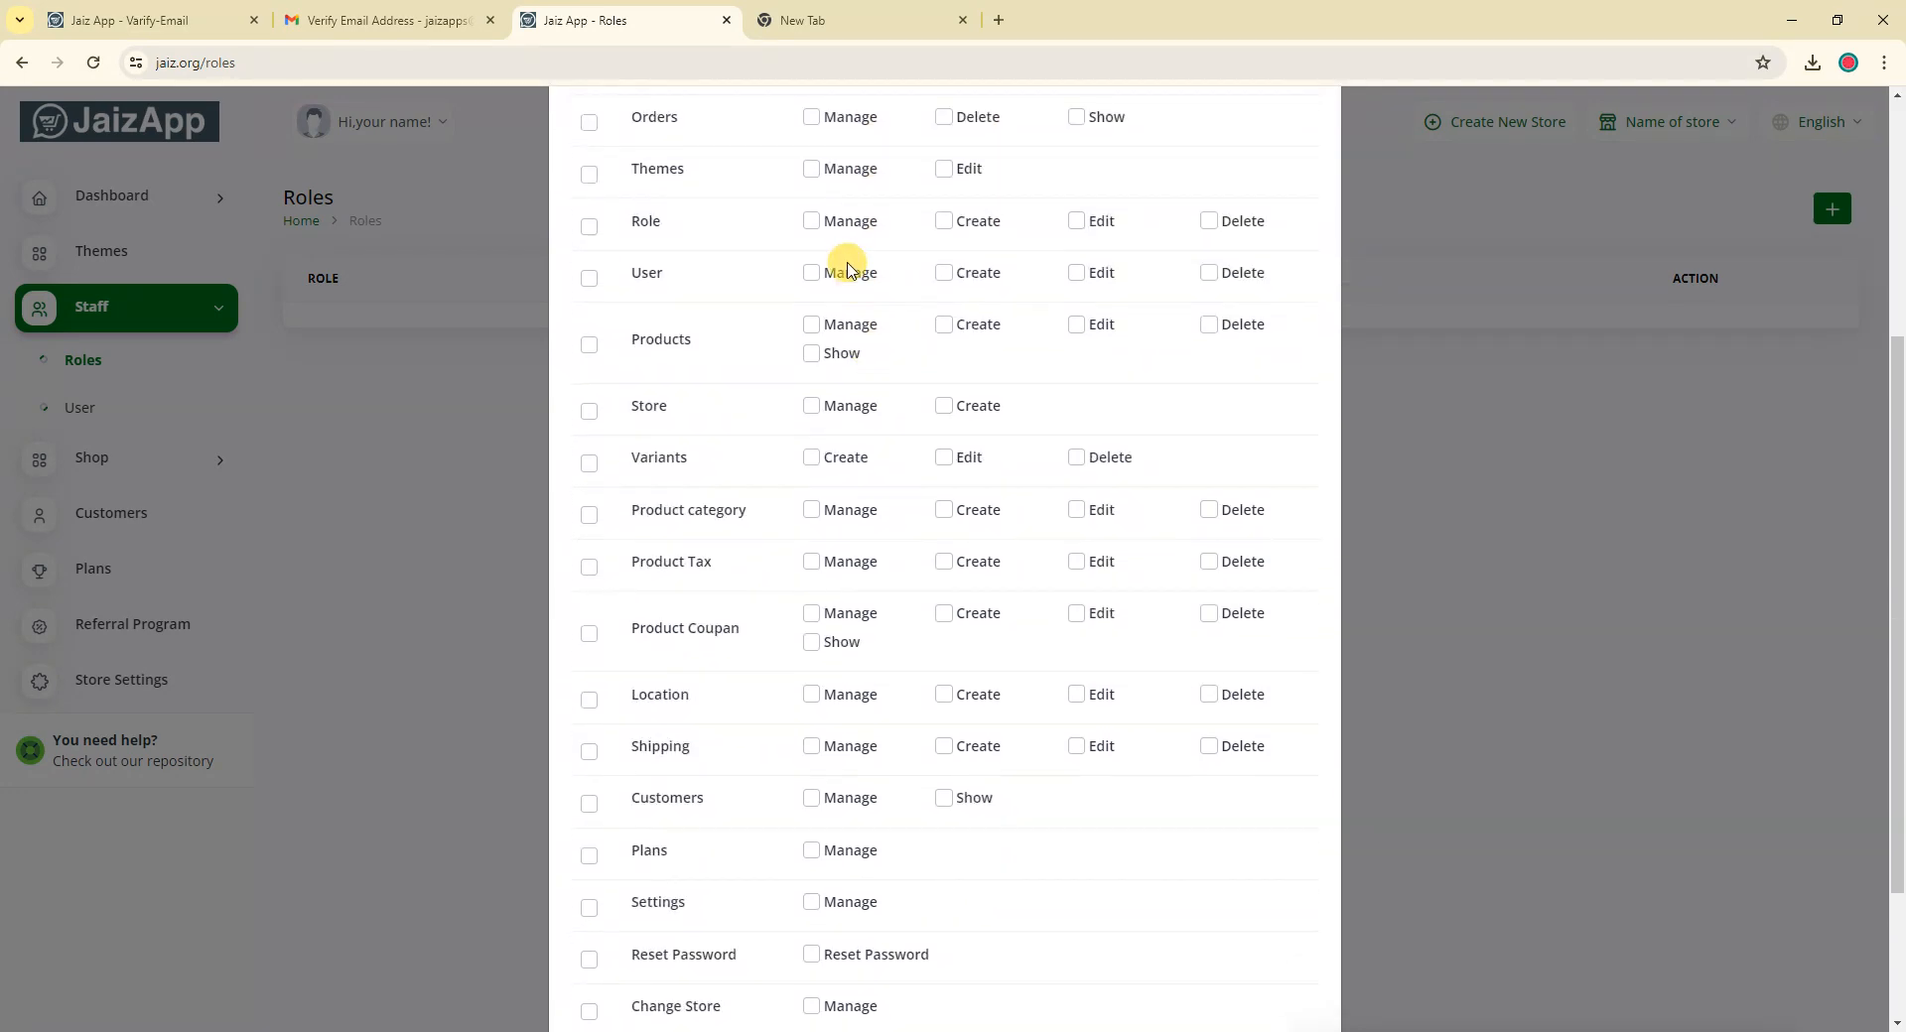
pyautogui.scroll(-2, 842, 595)
pyautogui.scroll(6, 881, 863)
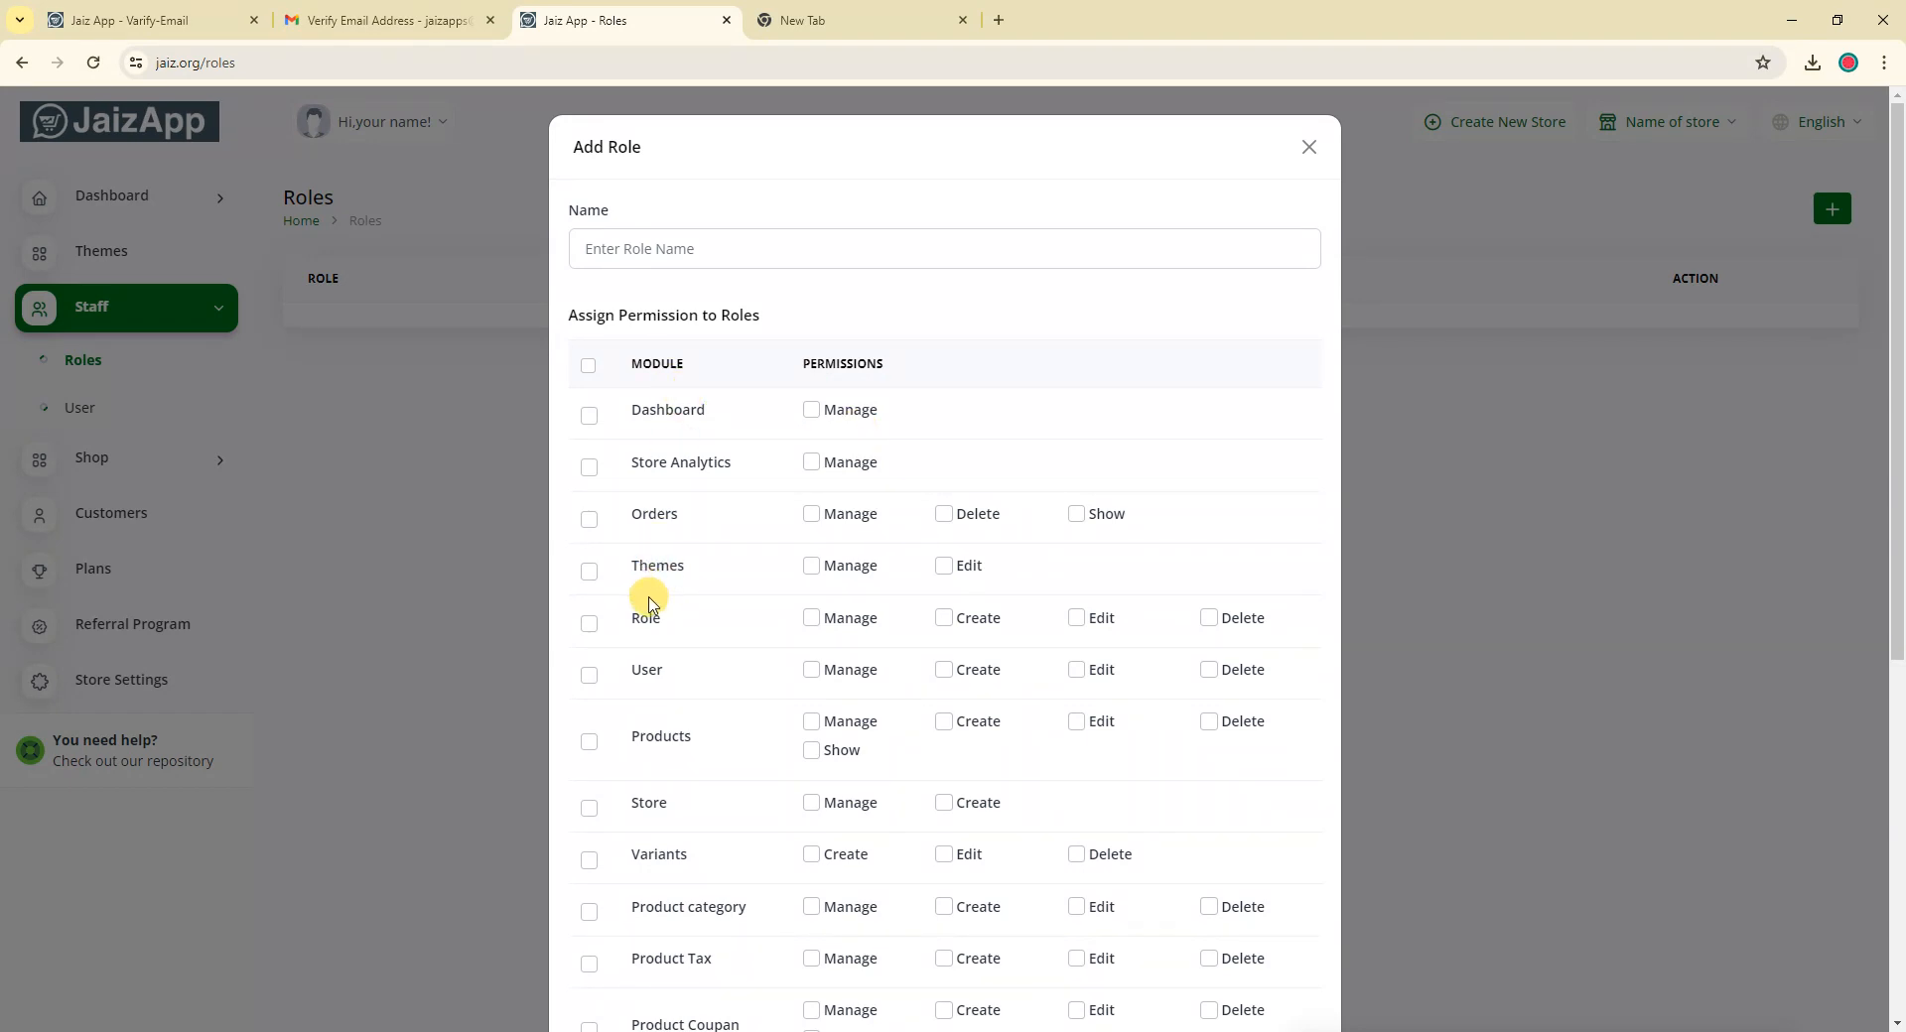
# Name the new role 'Manager'
pyautogui.click(623, 250)
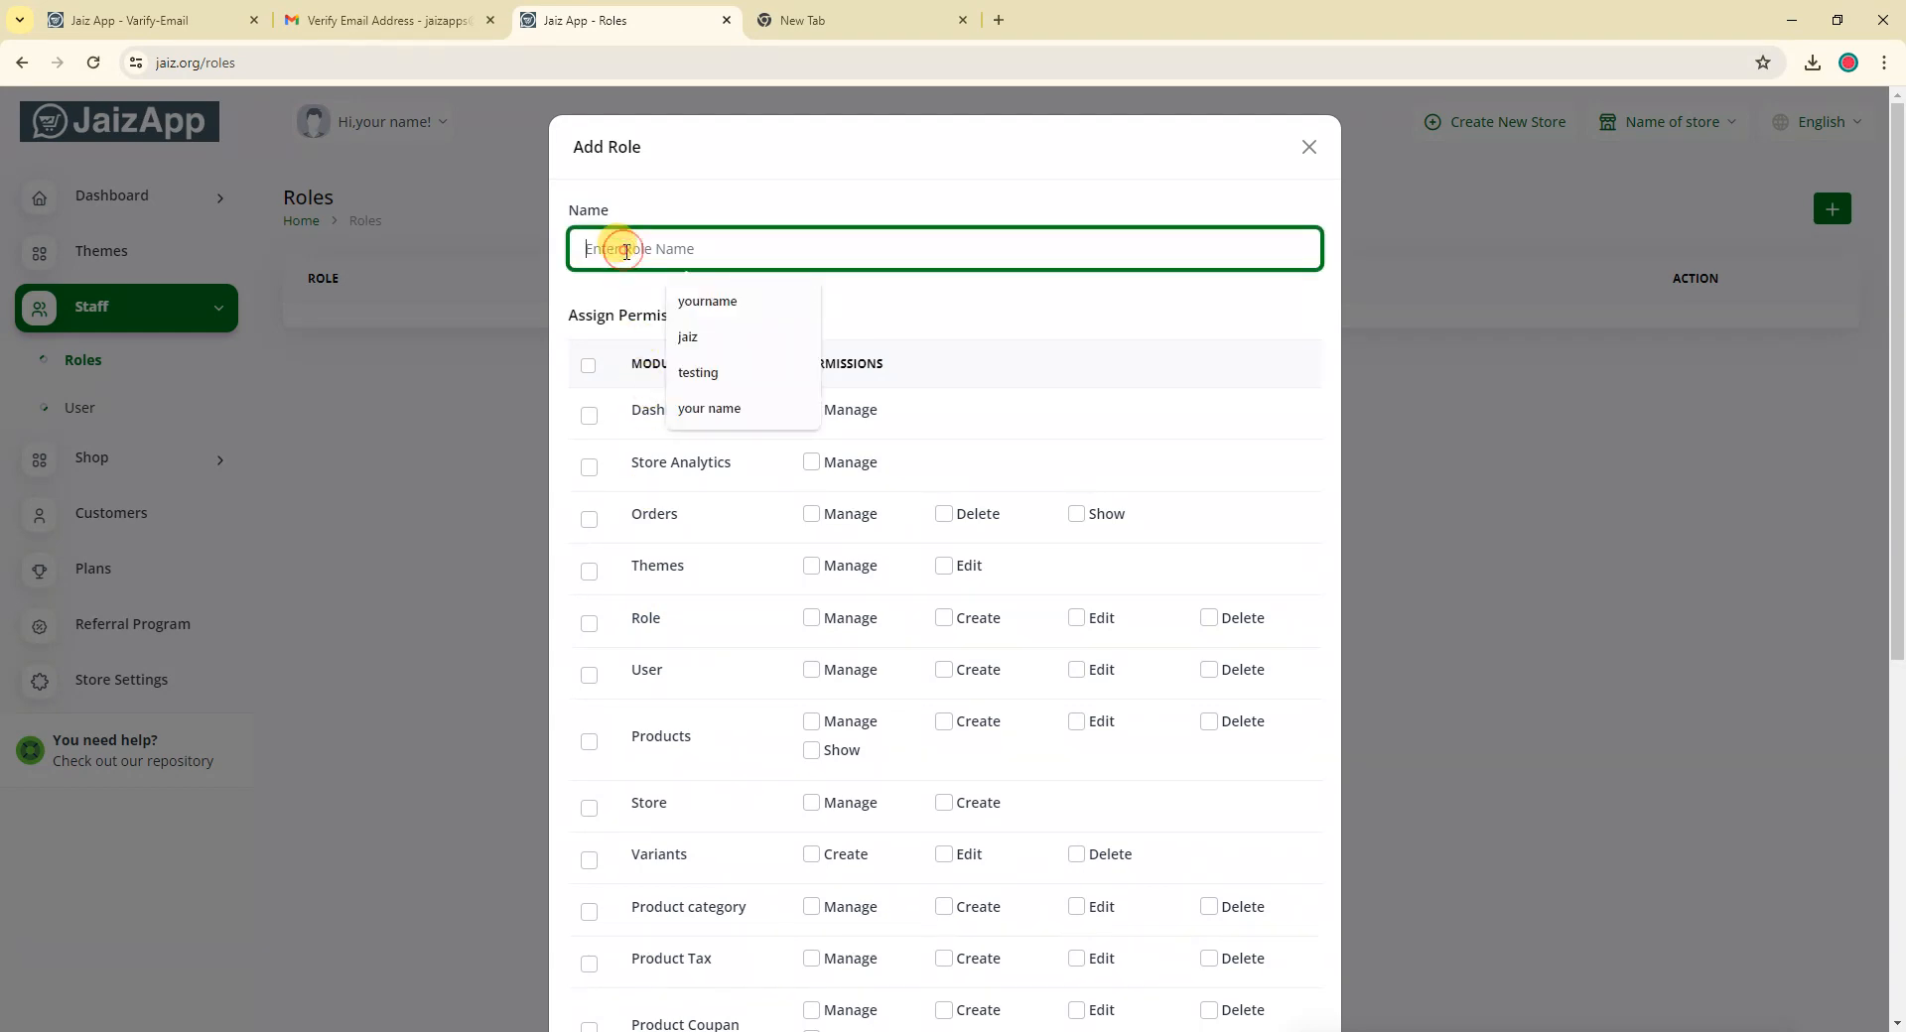
pyautogui.write('Manager')
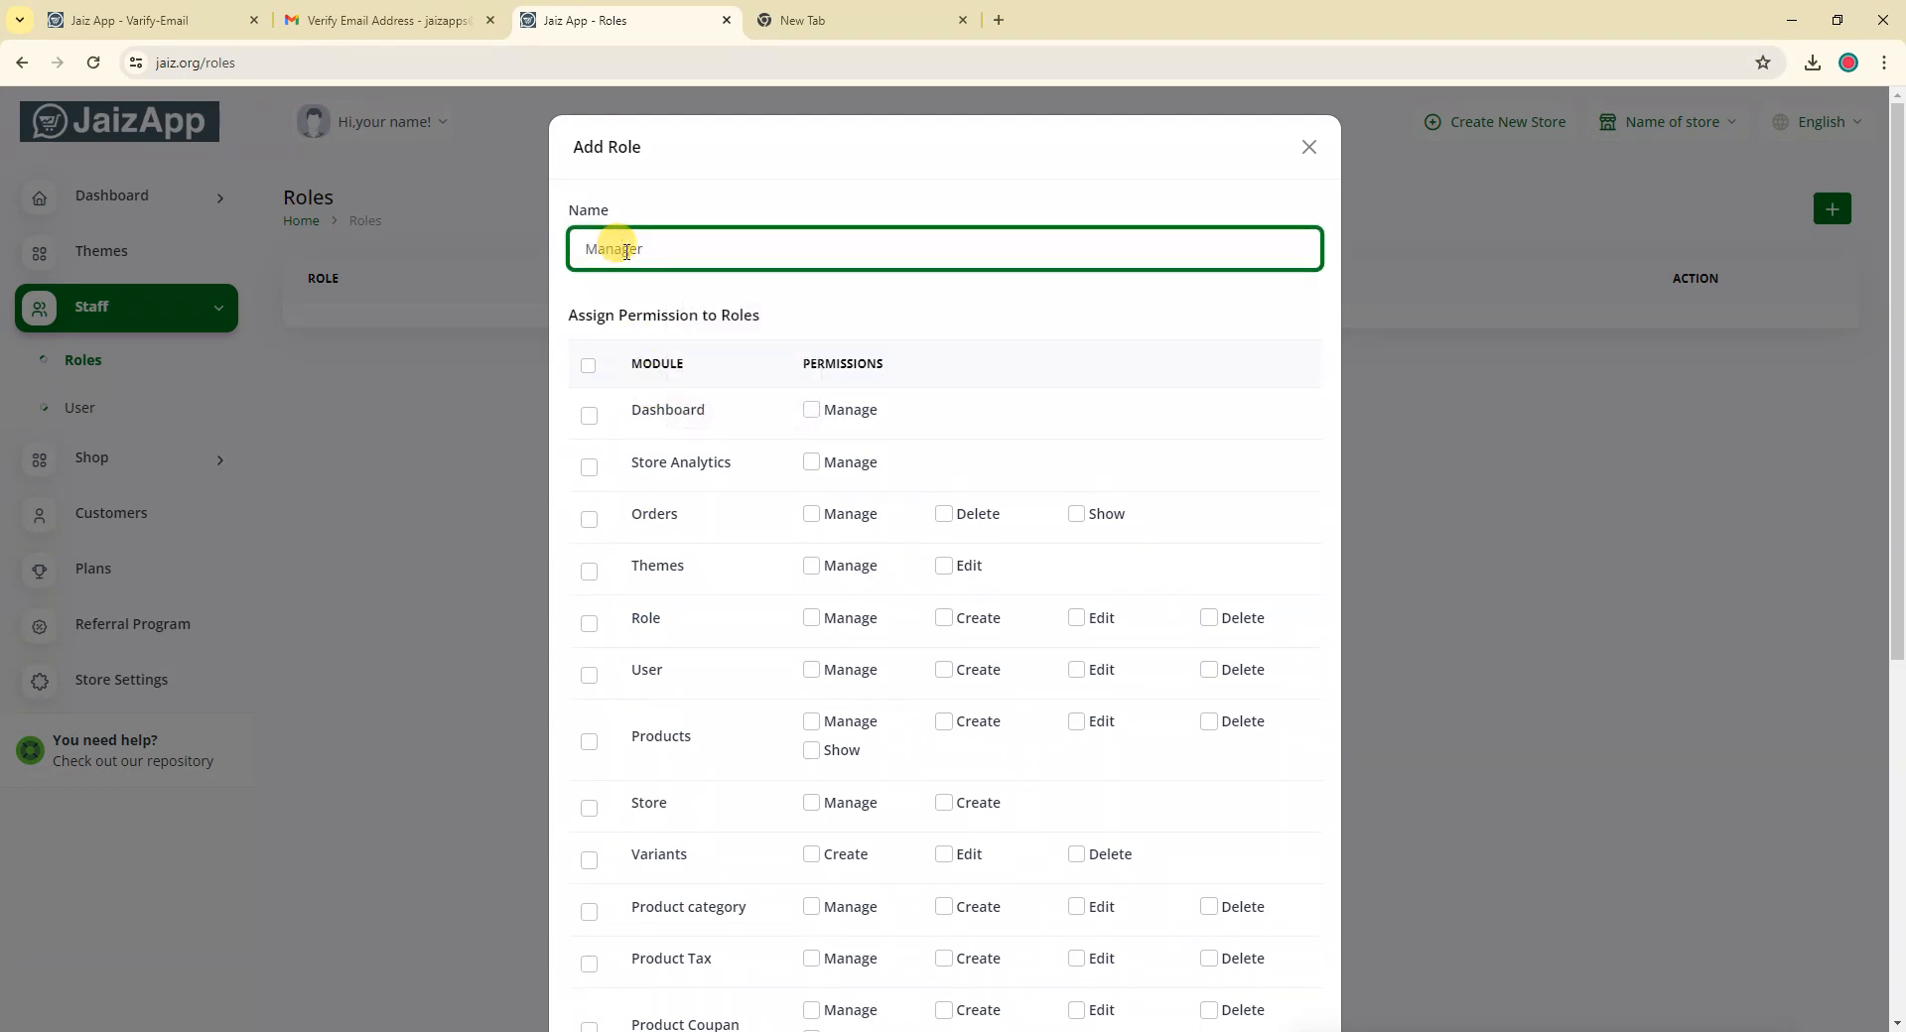
pyautogui.click(781, 296)
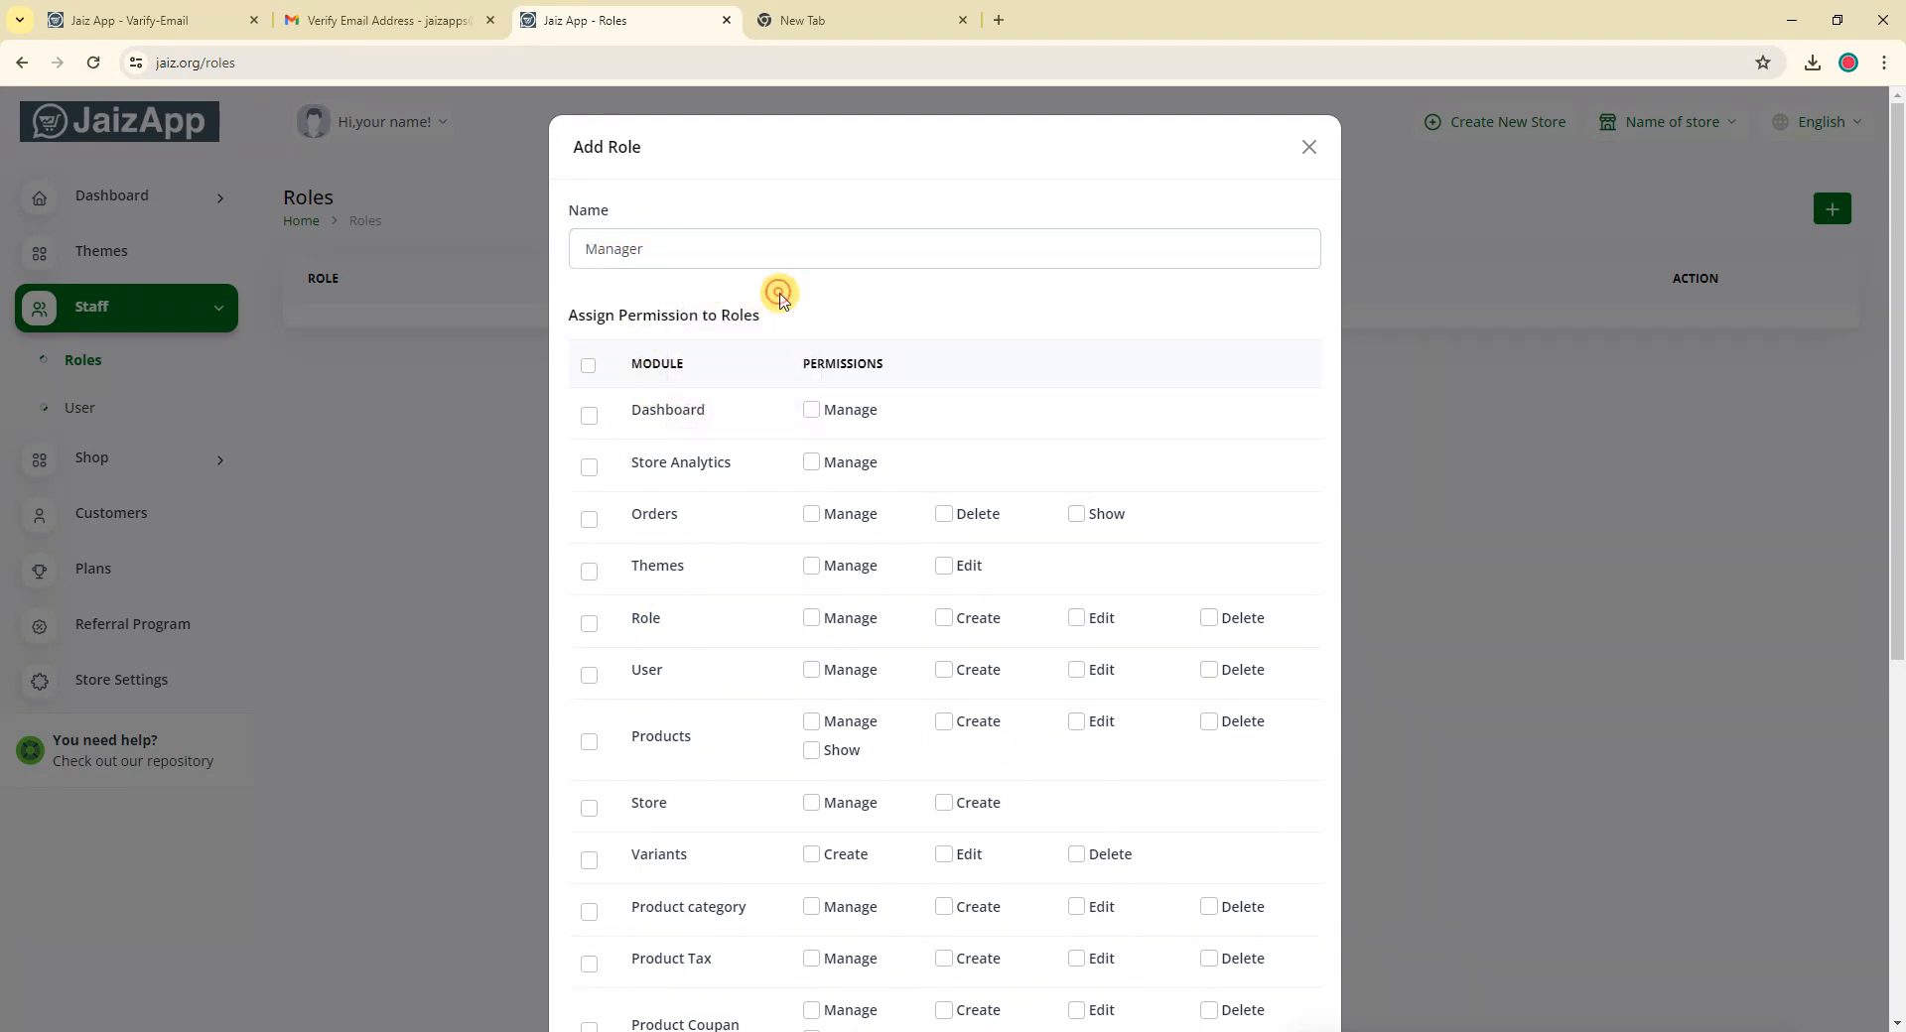
pyautogui.scroll(-5, 930, 466)
pyautogui.scroll(6, 947, 575)
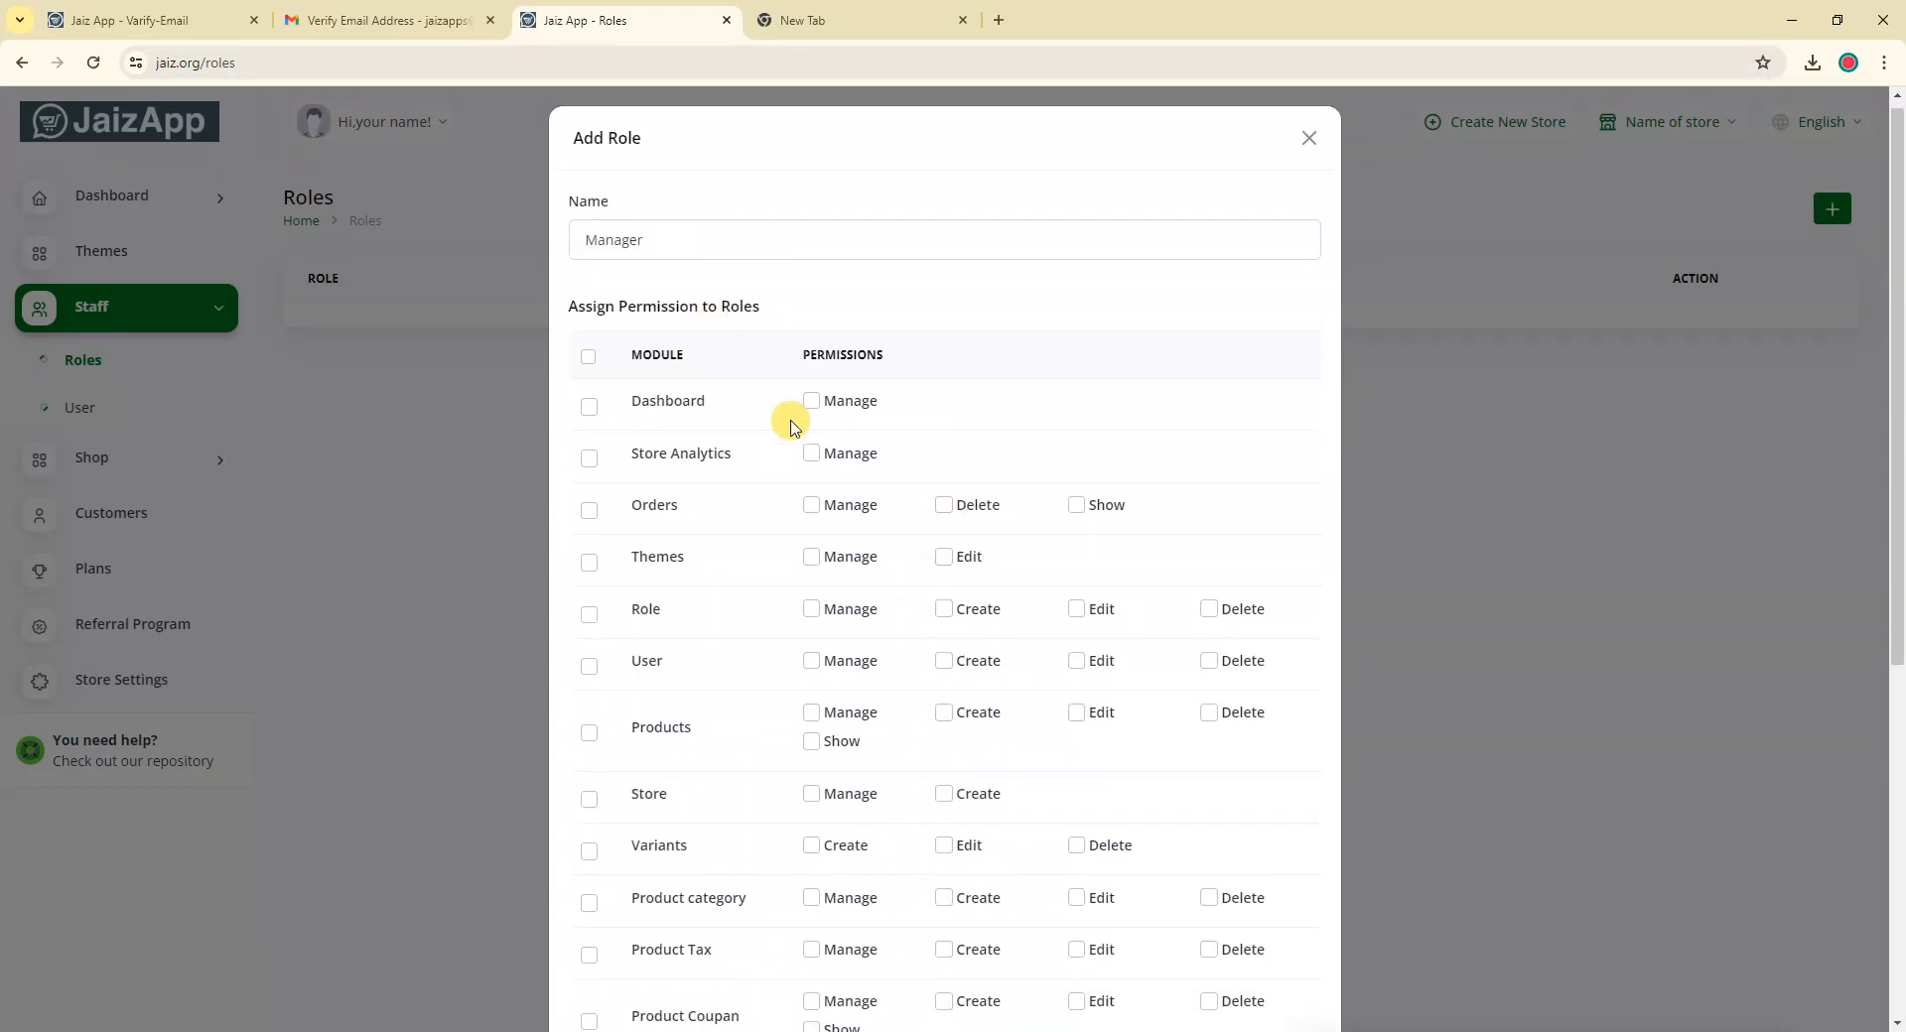
# Tick Dashboard and Store Analytics with Manage permission, leaving the other modules unticked
pyautogui.click(590, 406)
pyautogui.click(811, 401)
pyautogui.click(811, 401)
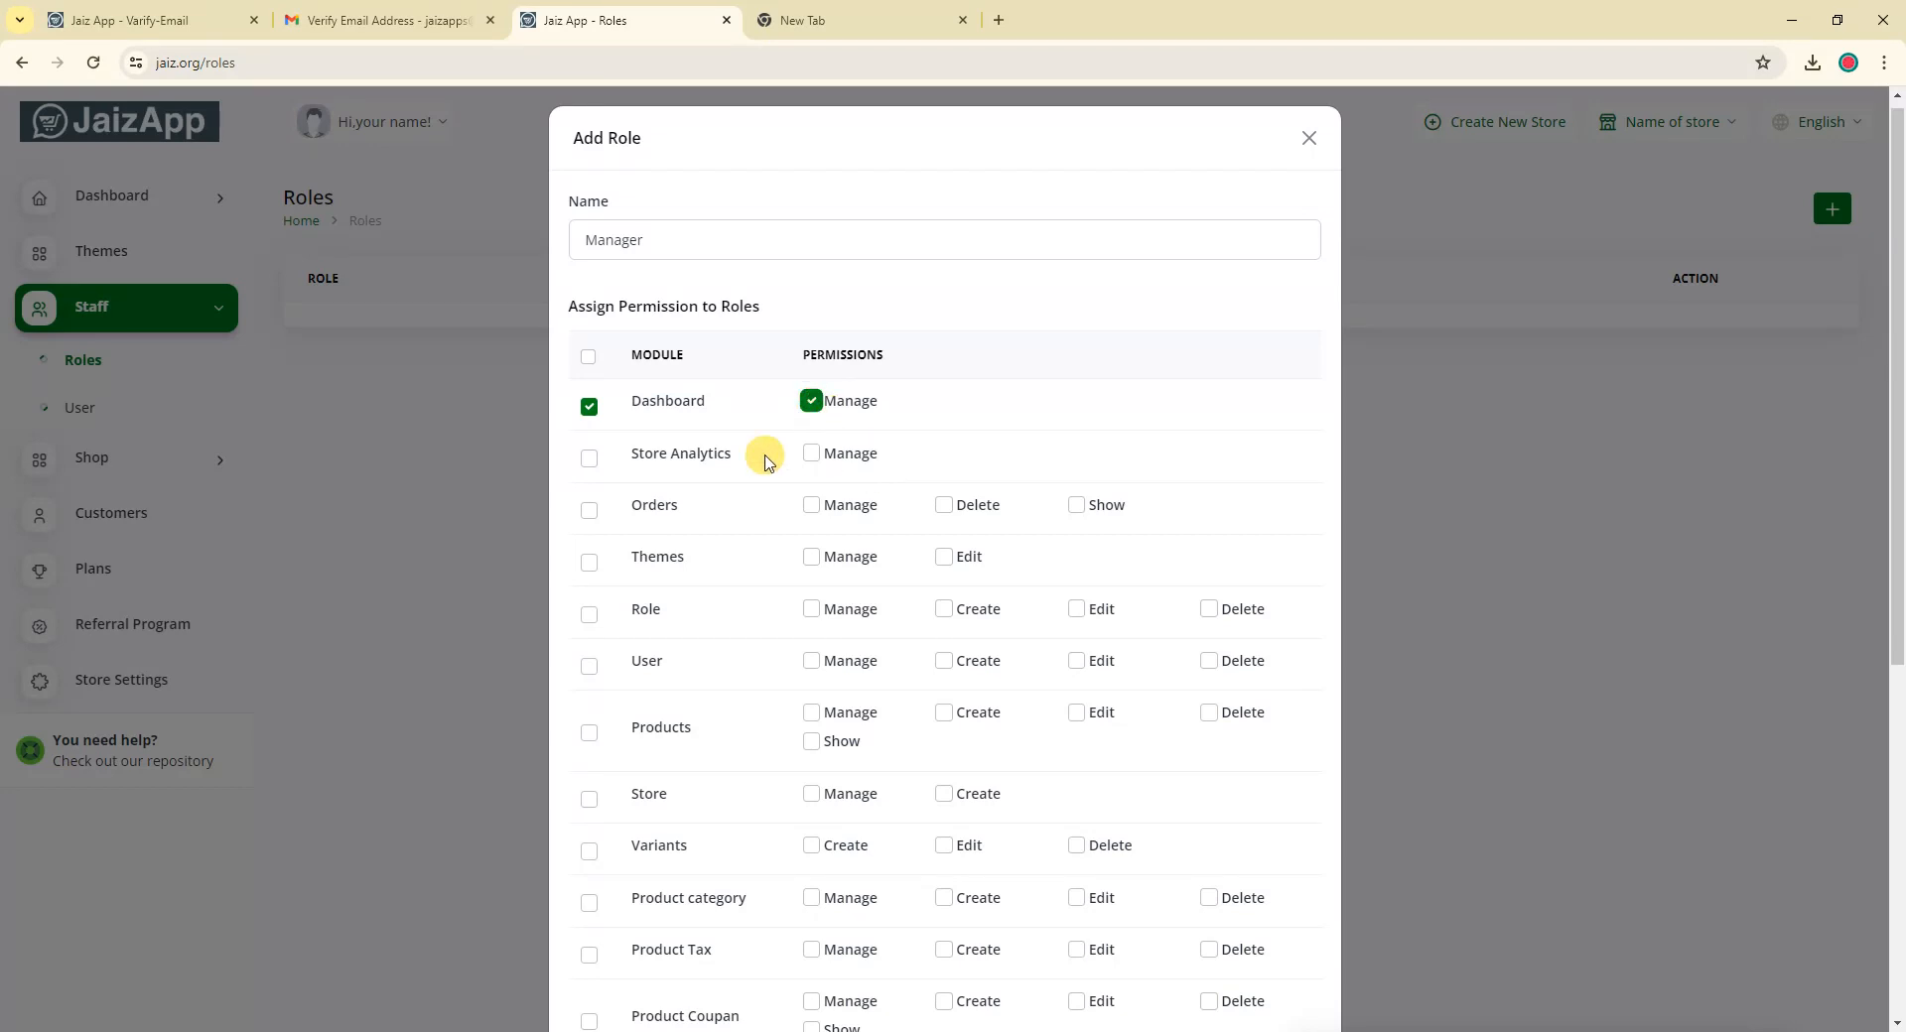
pyautogui.click(589, 458)
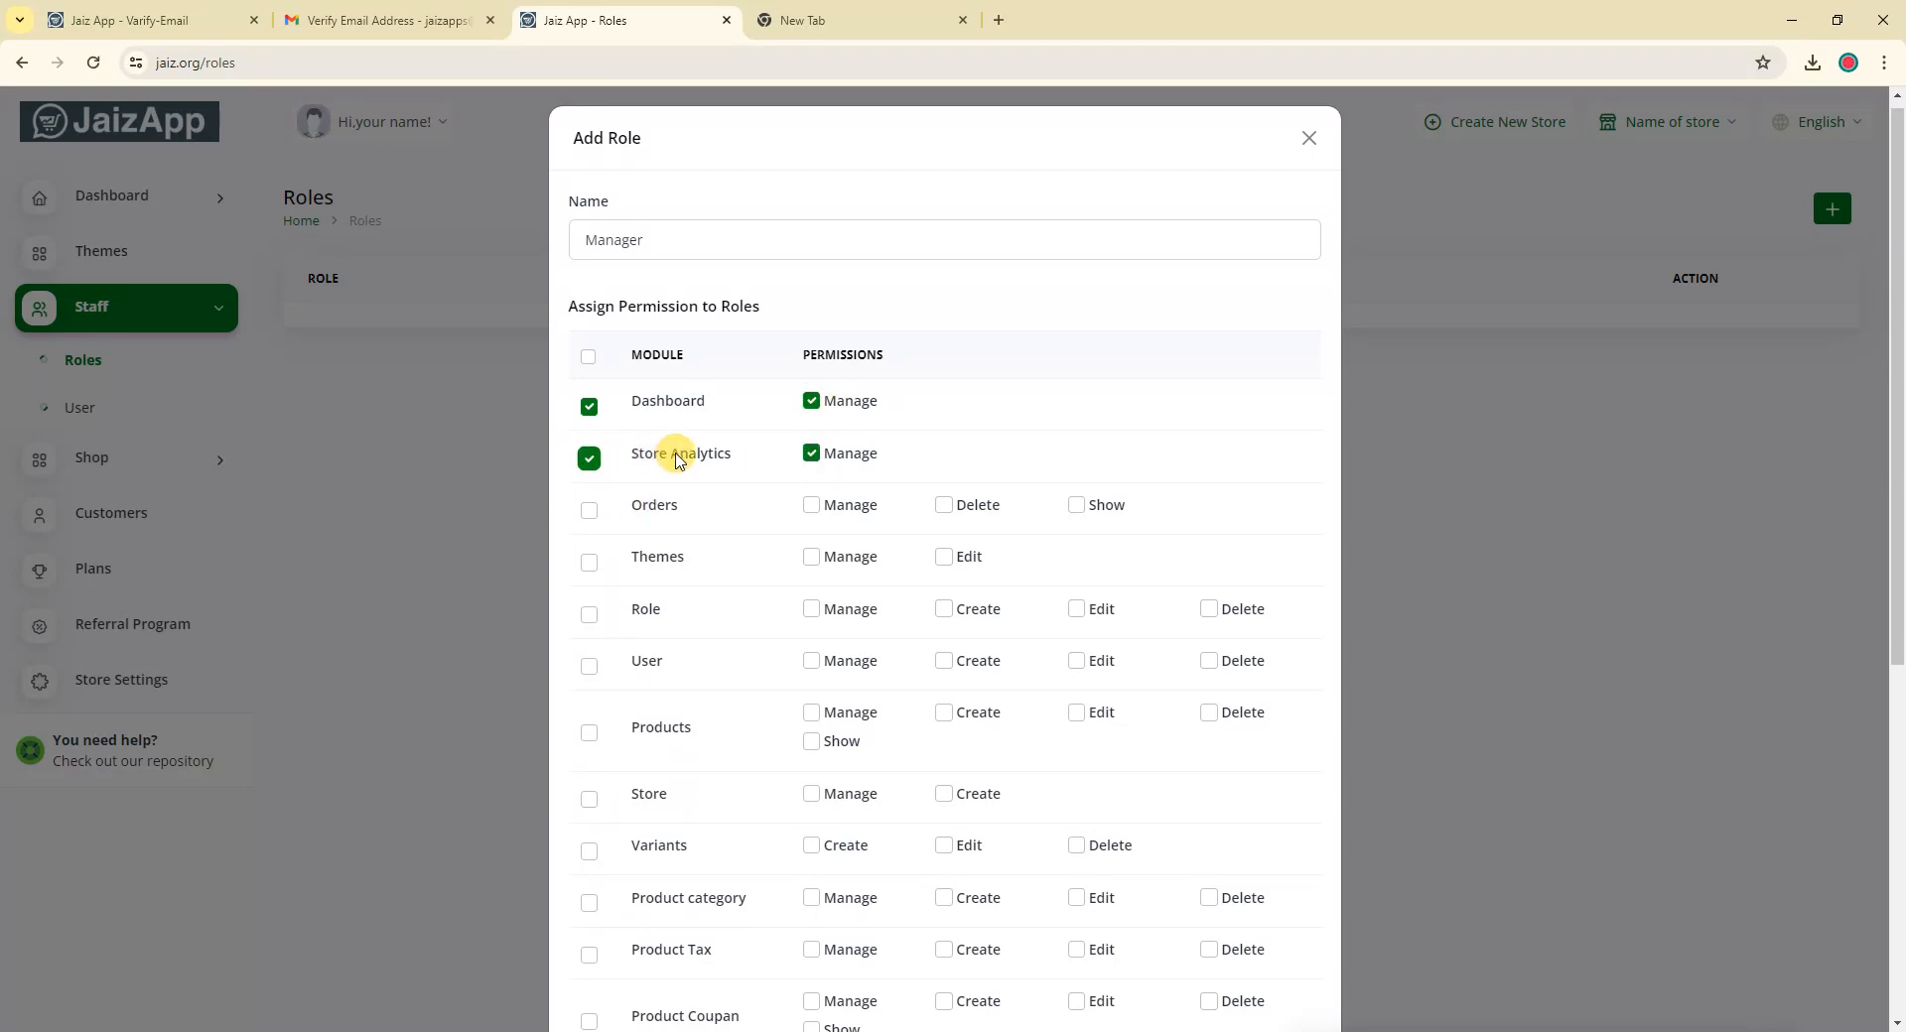
pyautogui.click(813, 455)
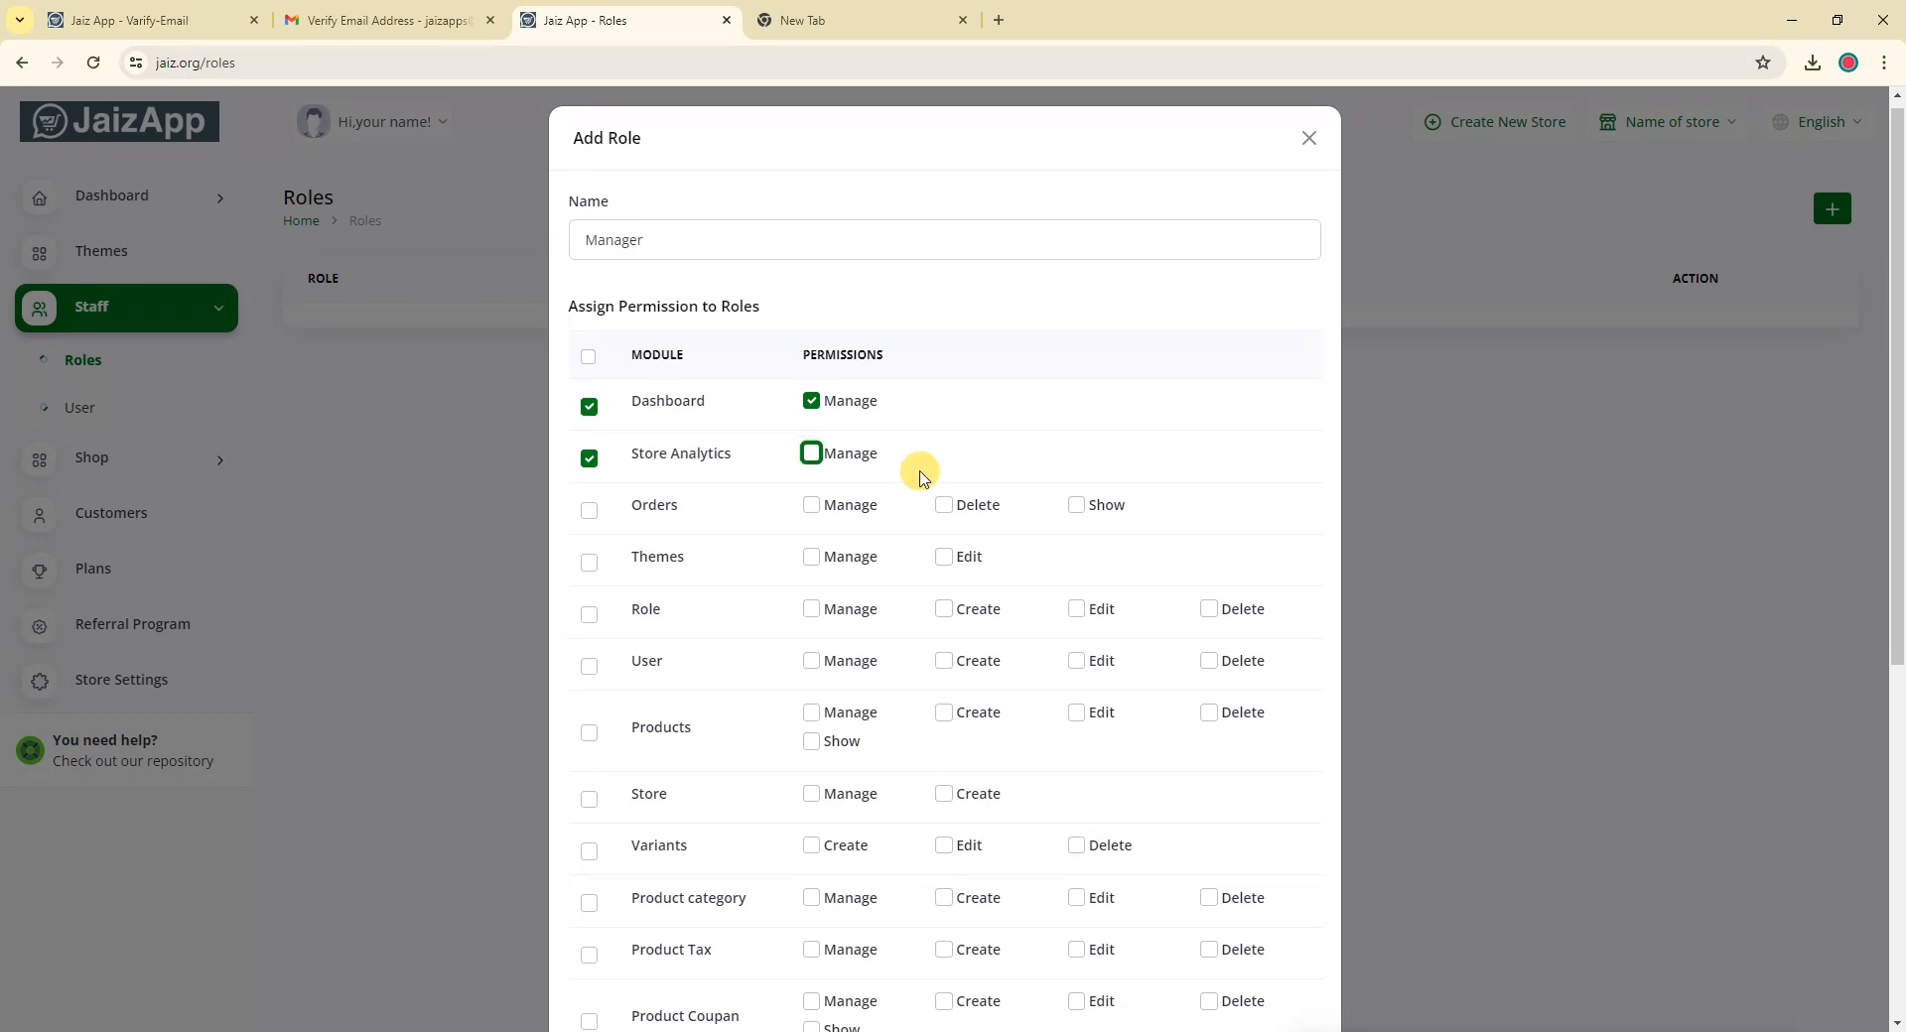
pyautogui.click(811, 455)
pyautogui.scroll(-2, 703, 563)
pyautogui.scroll(-1, 702, 362)
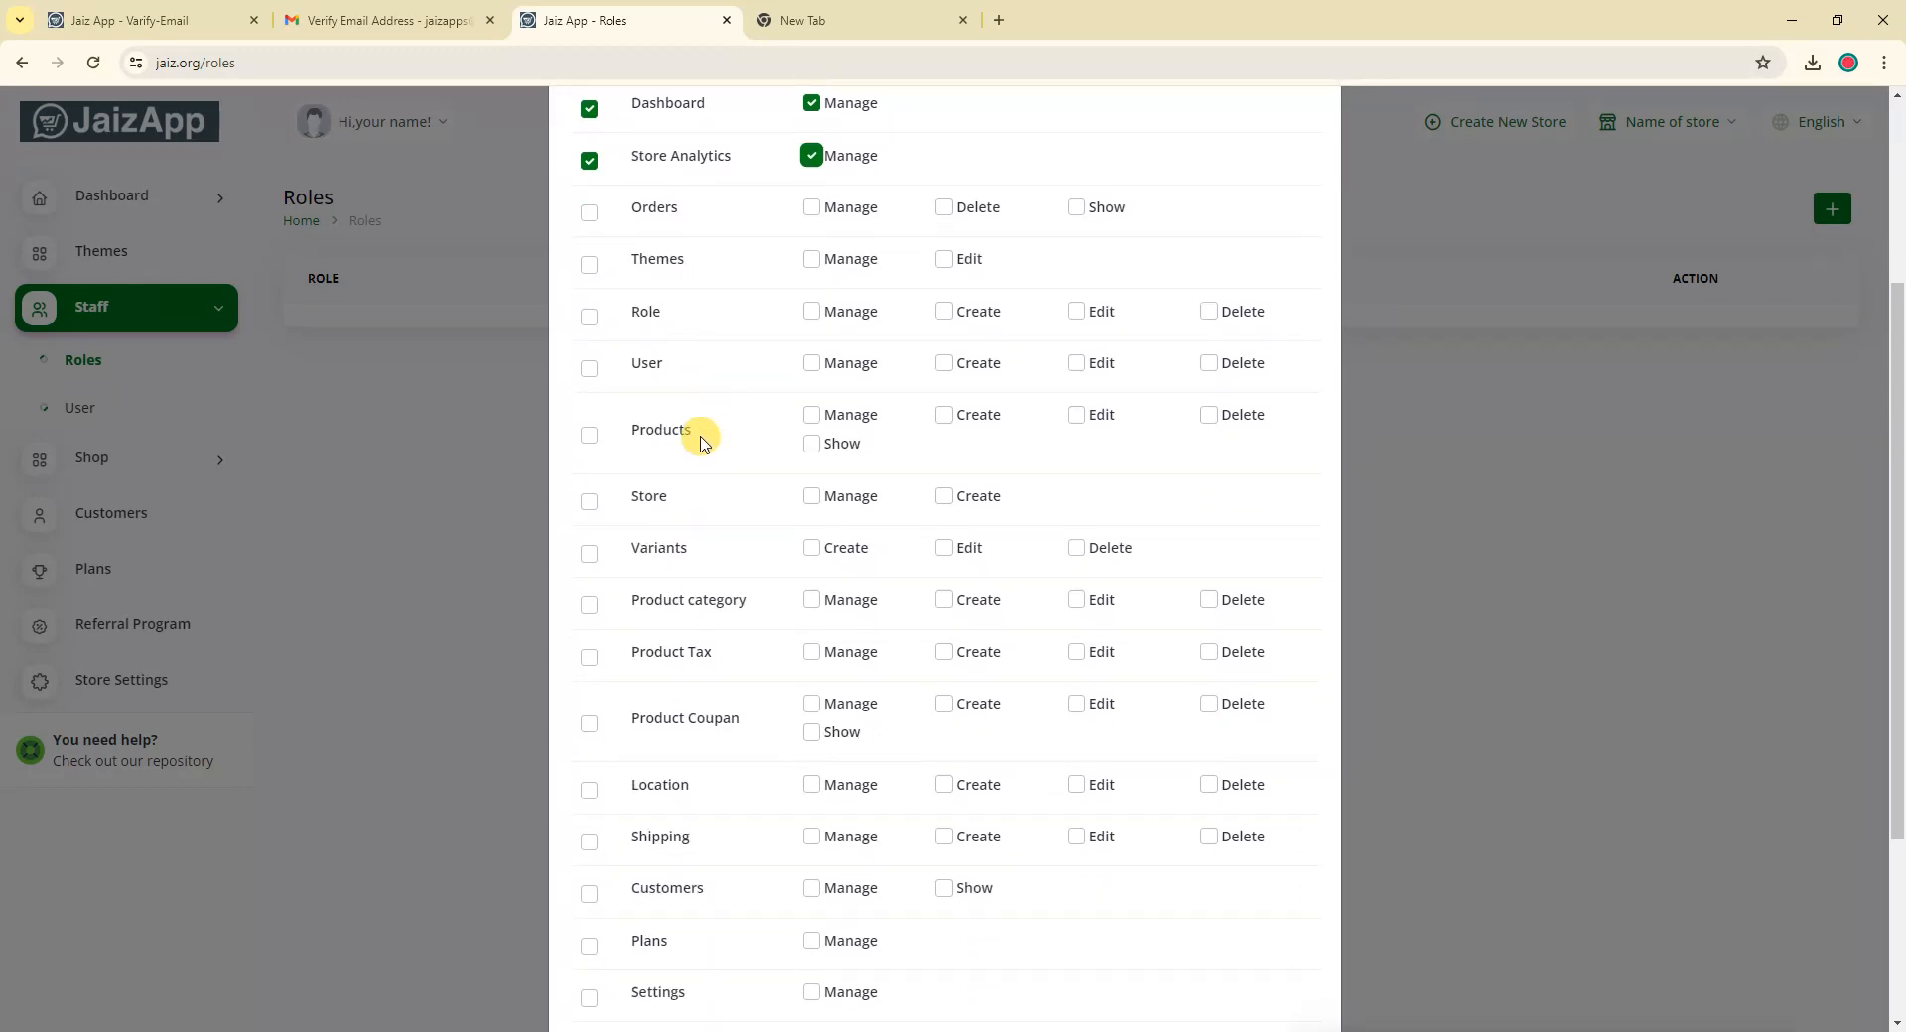
pyautogui.scroll(-3, 709, 556)
pyautogui.scroll(6, 723, 898)
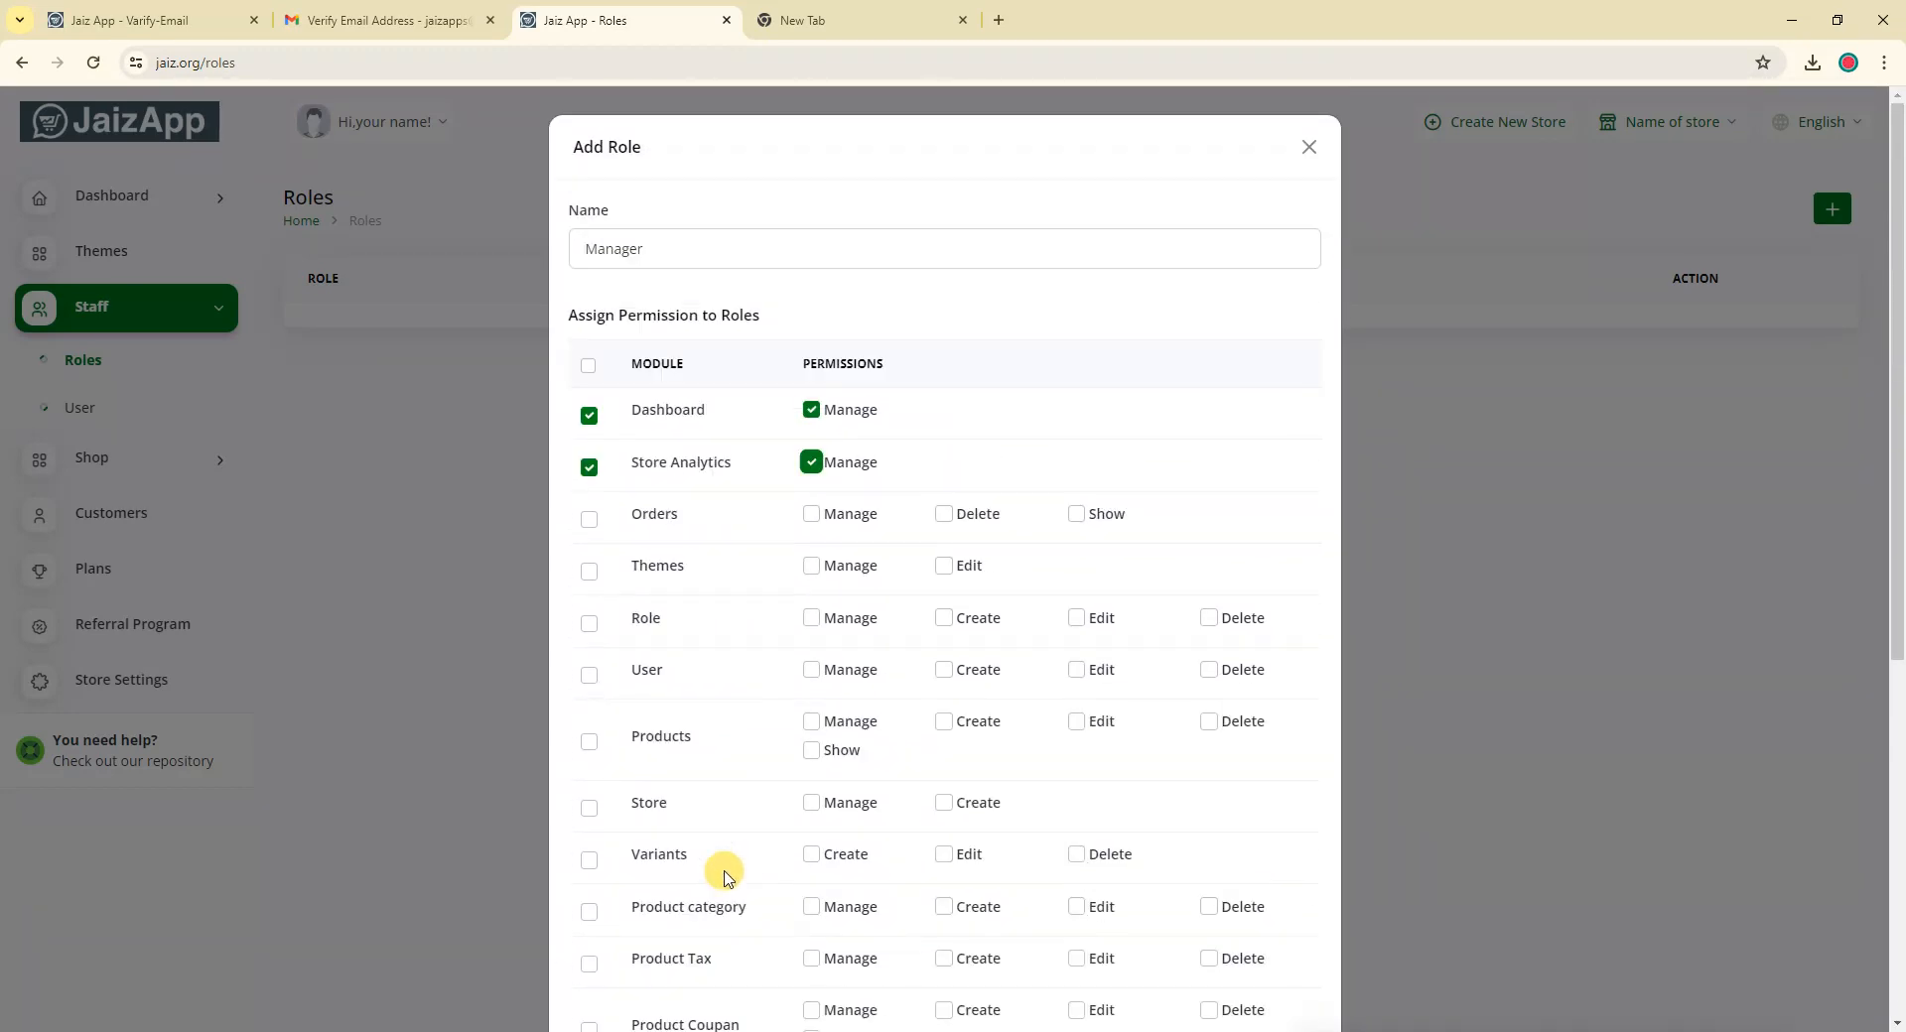
pyautogui.scroll(-3, 888, 497)
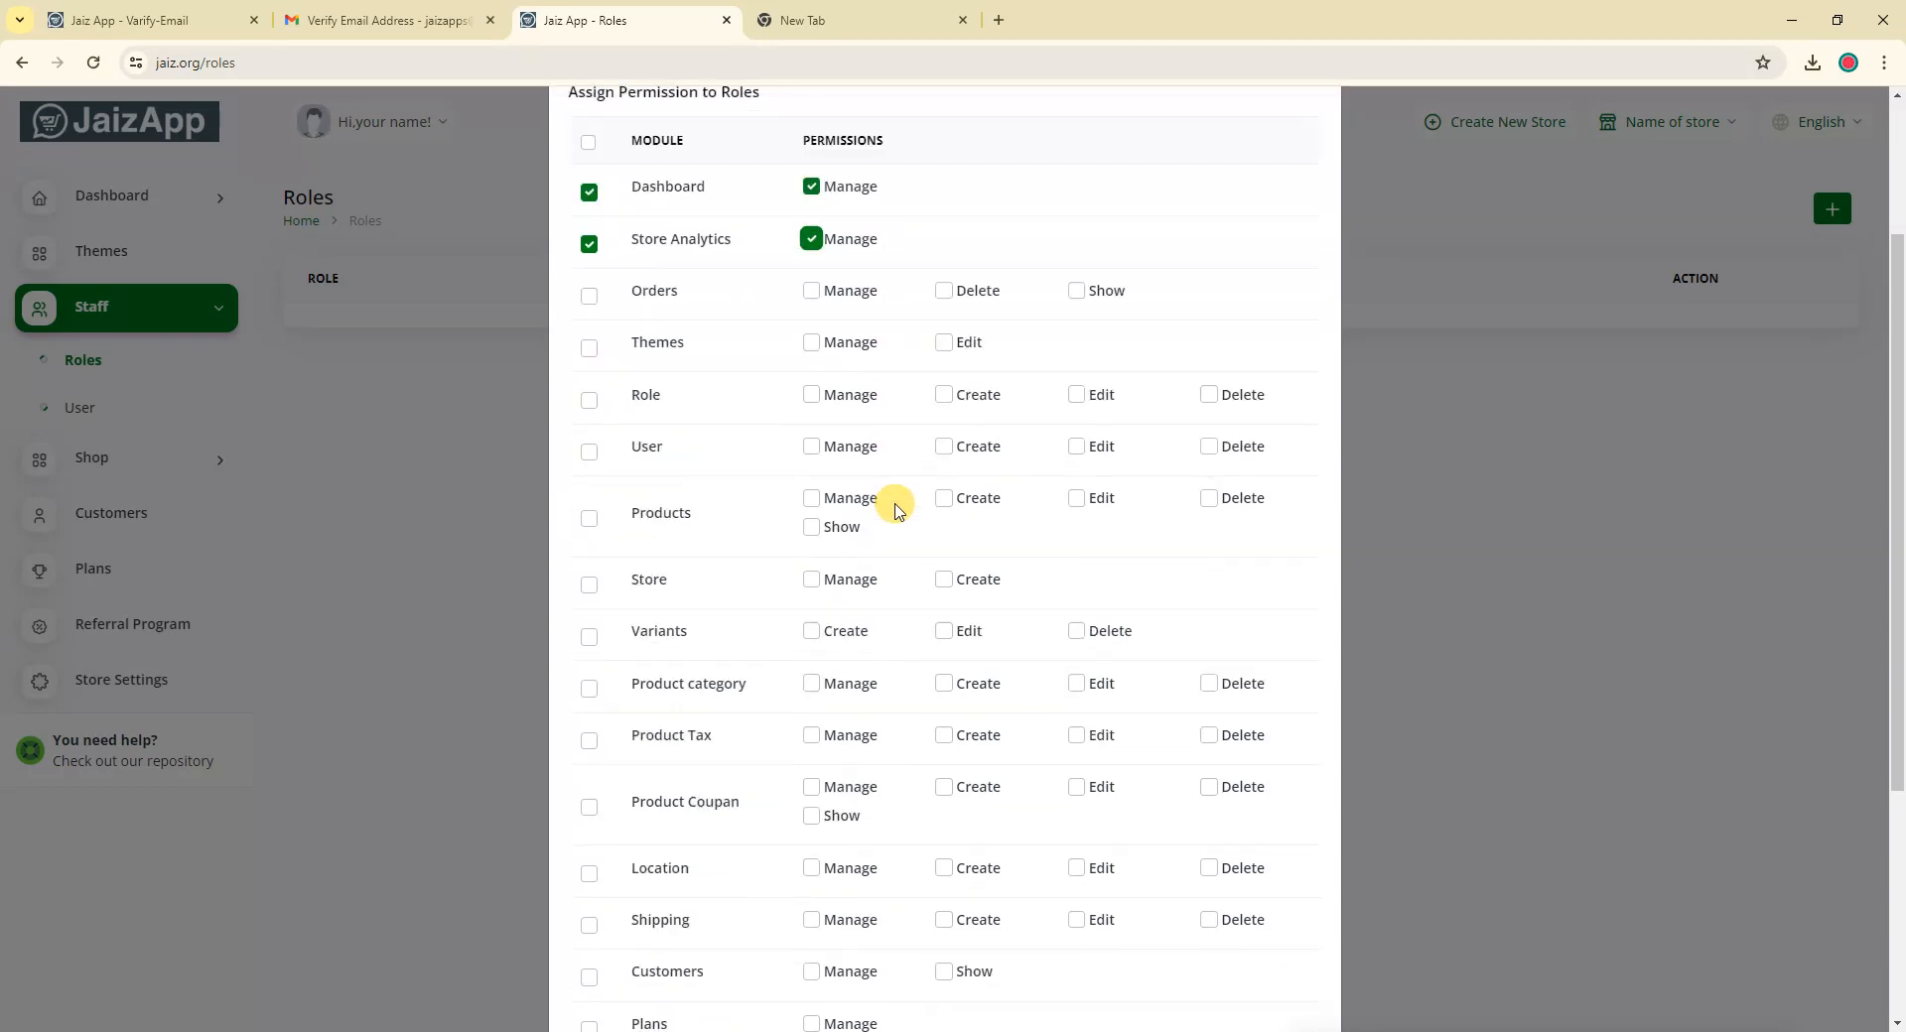
pyautogui.scroll(-3, 891, 647)
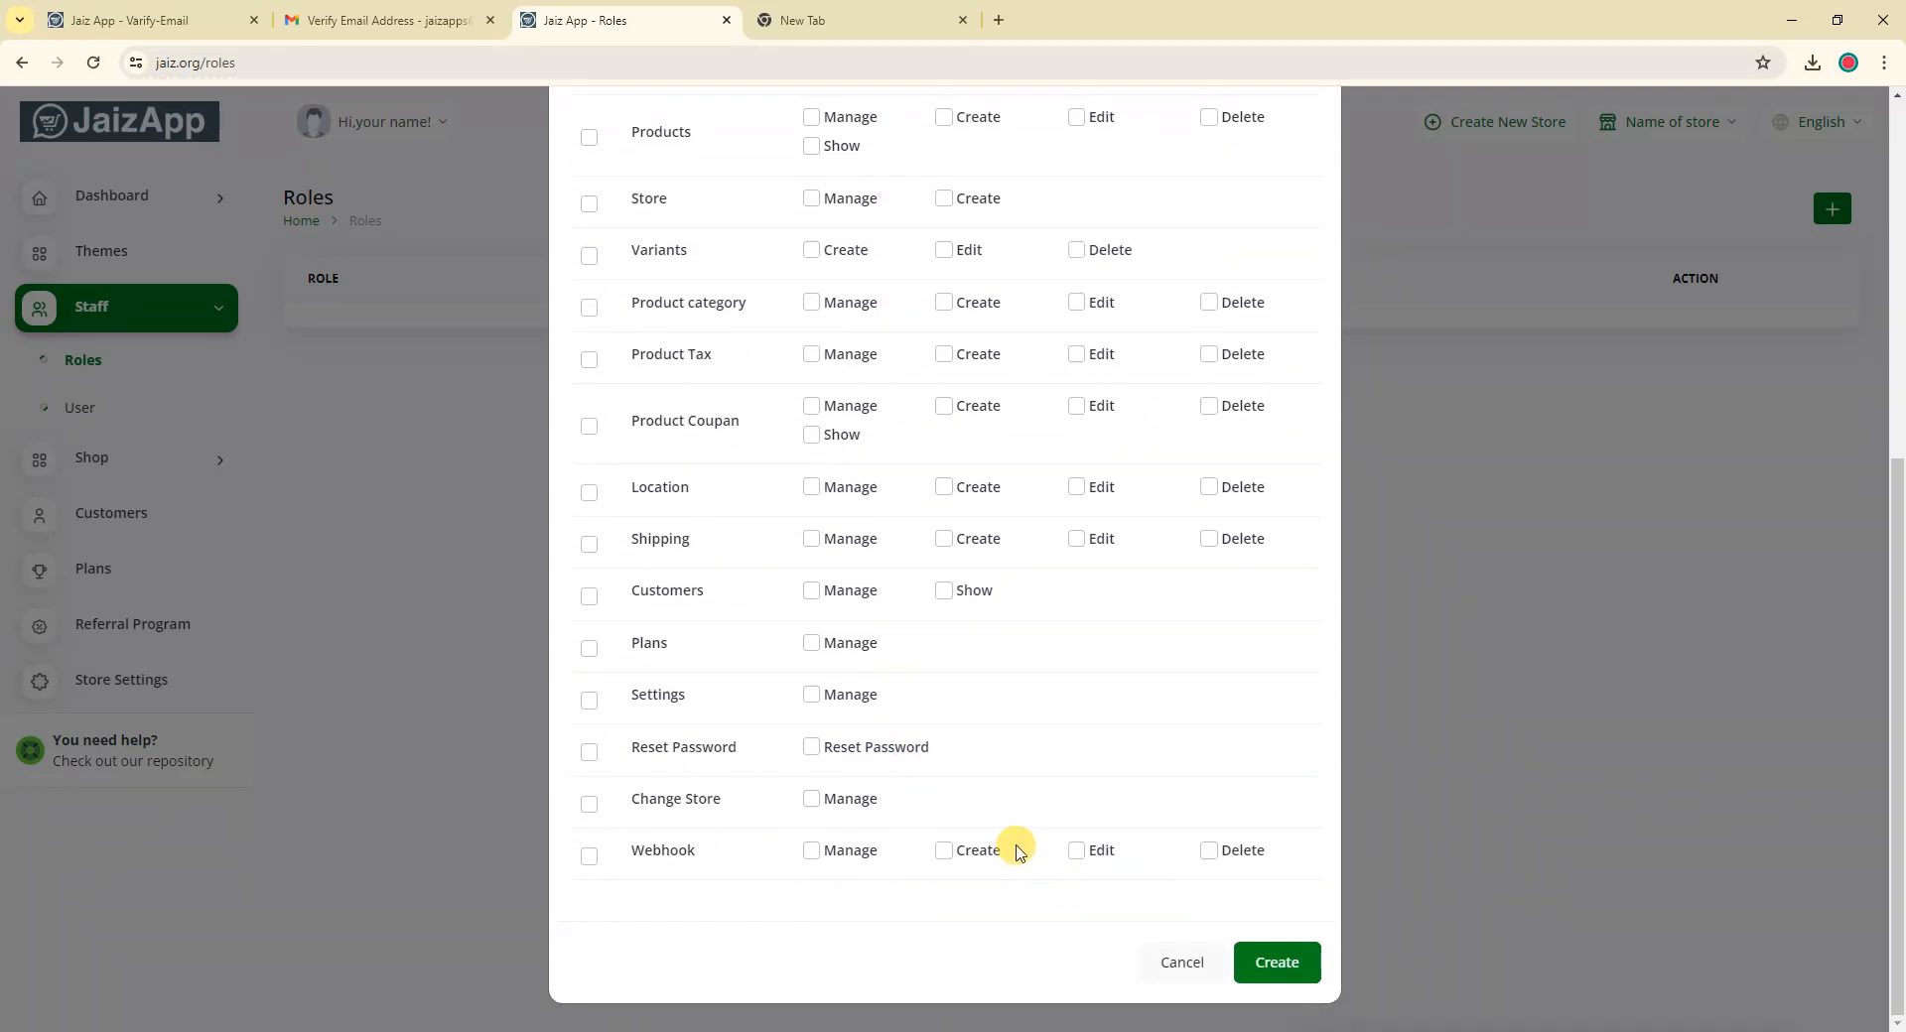
pyautogui.scroll(3, 1020, 849)
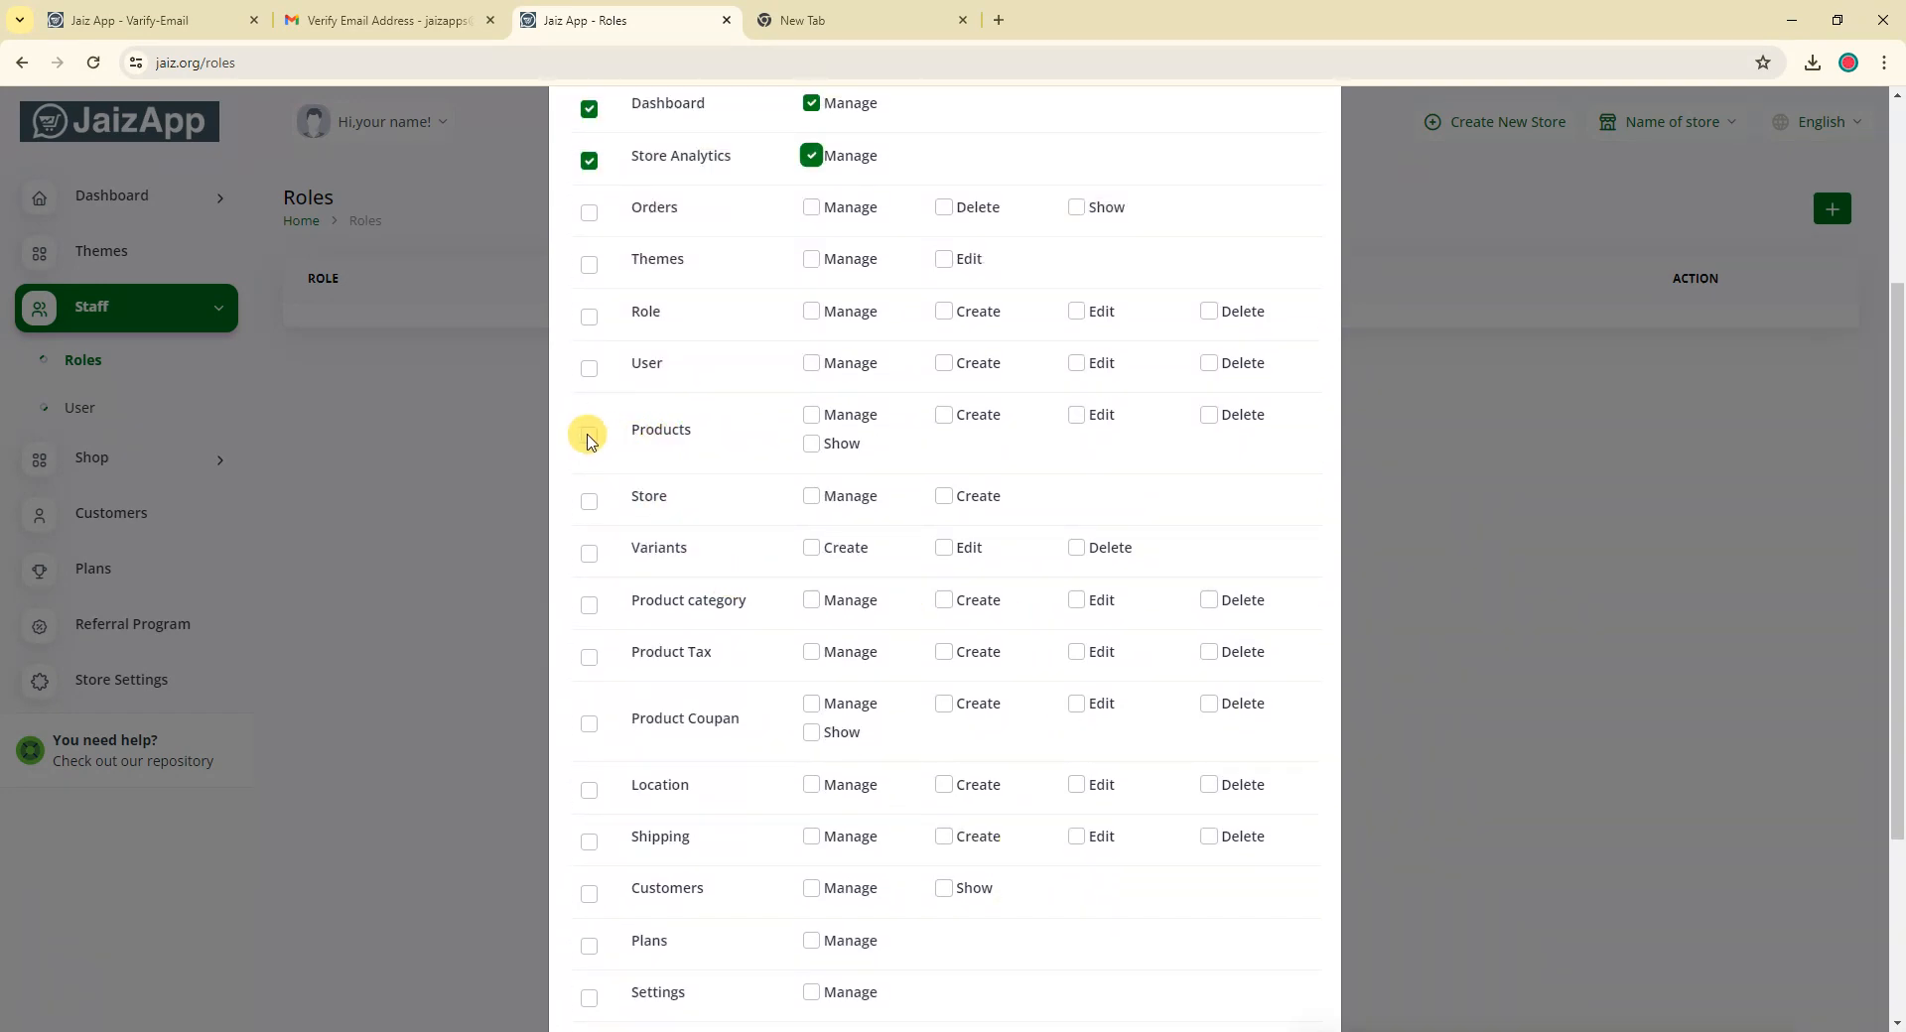
# Grant all Products permissions except Delete, then create the Manager role
pyautogui.click(589, 436)
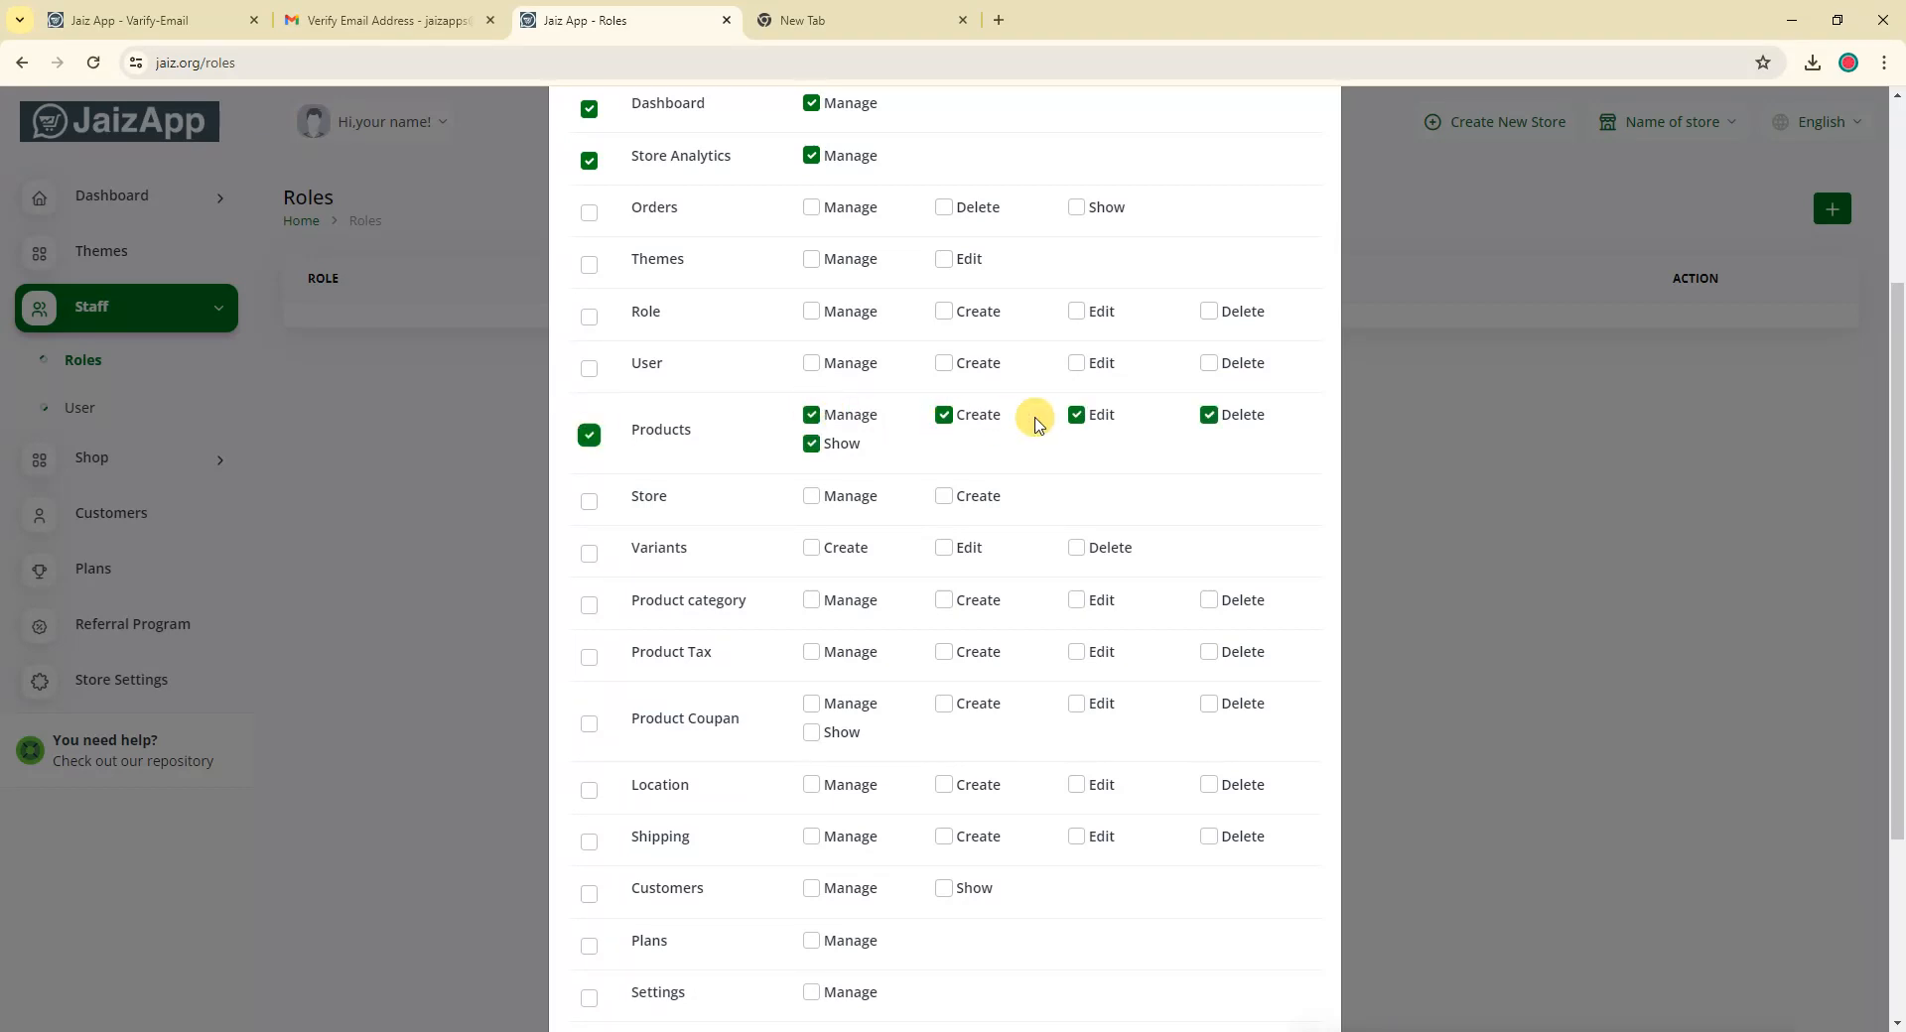
pyautogui.click(1212, 418)
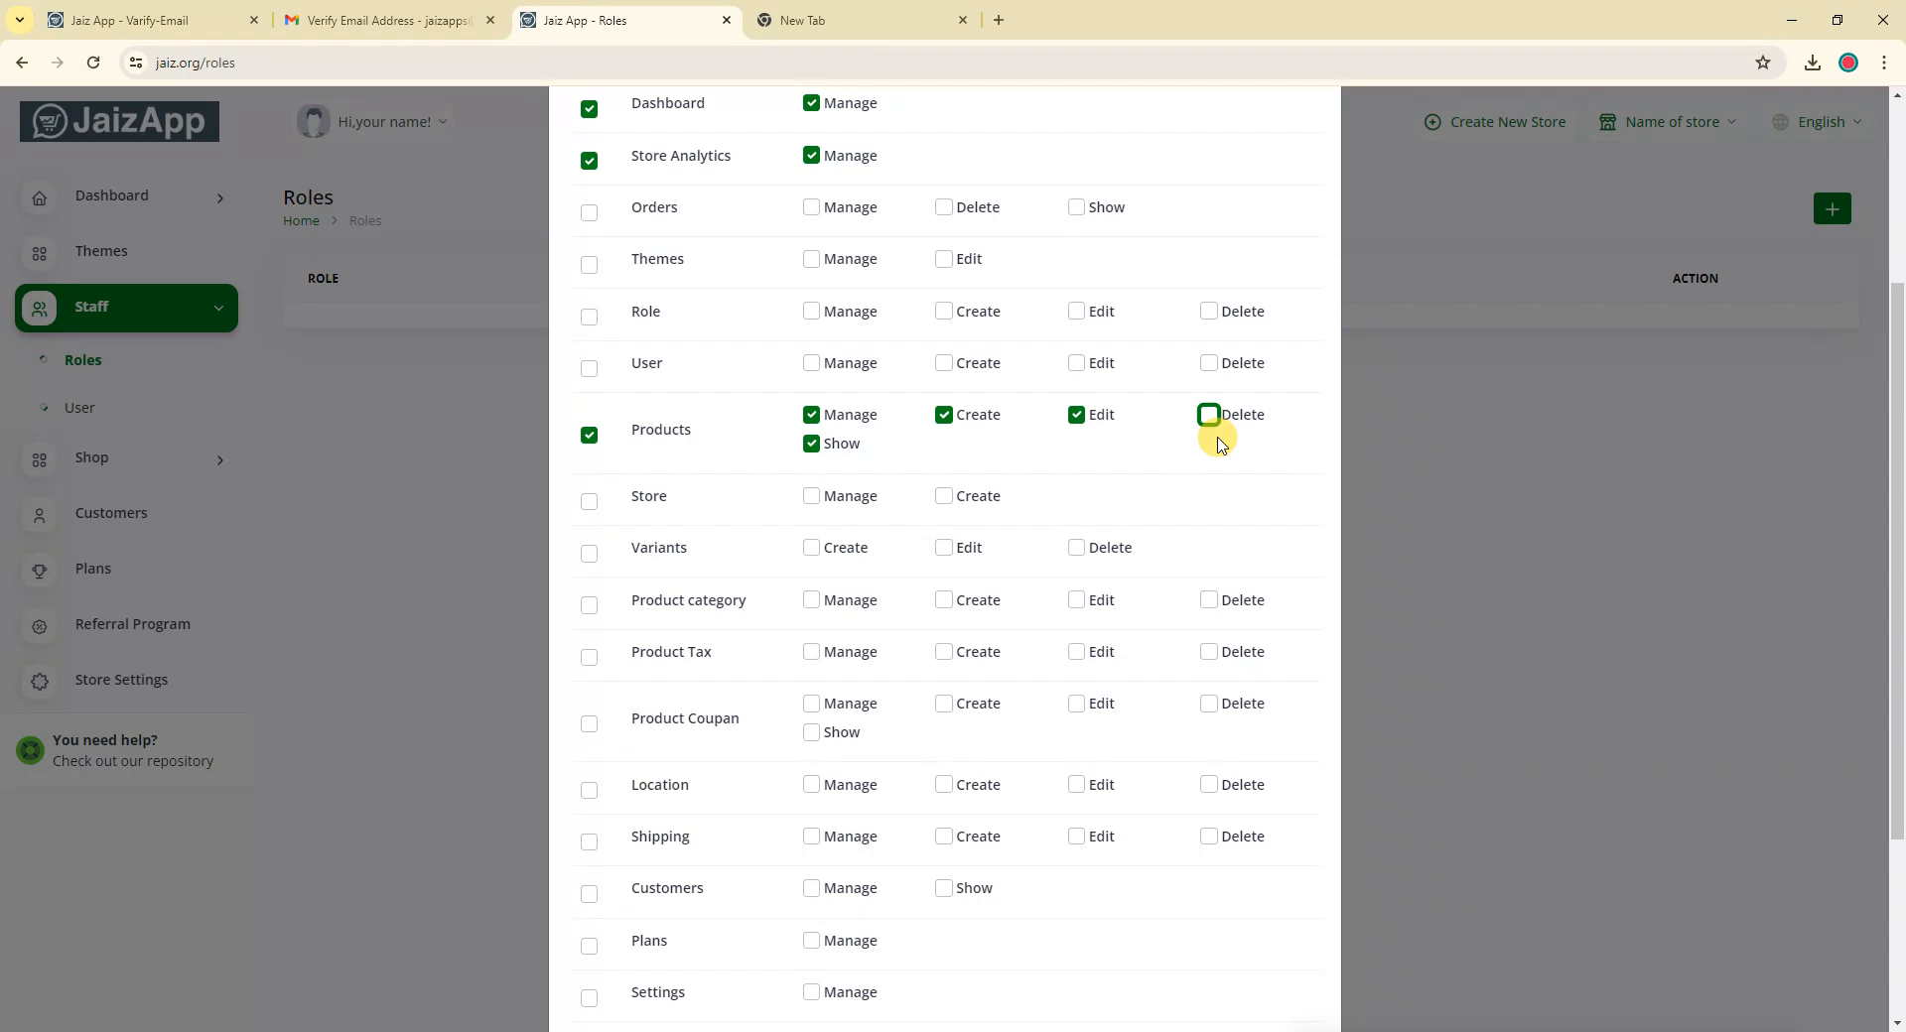
pyautogui.scroll(3, 1080, 436)
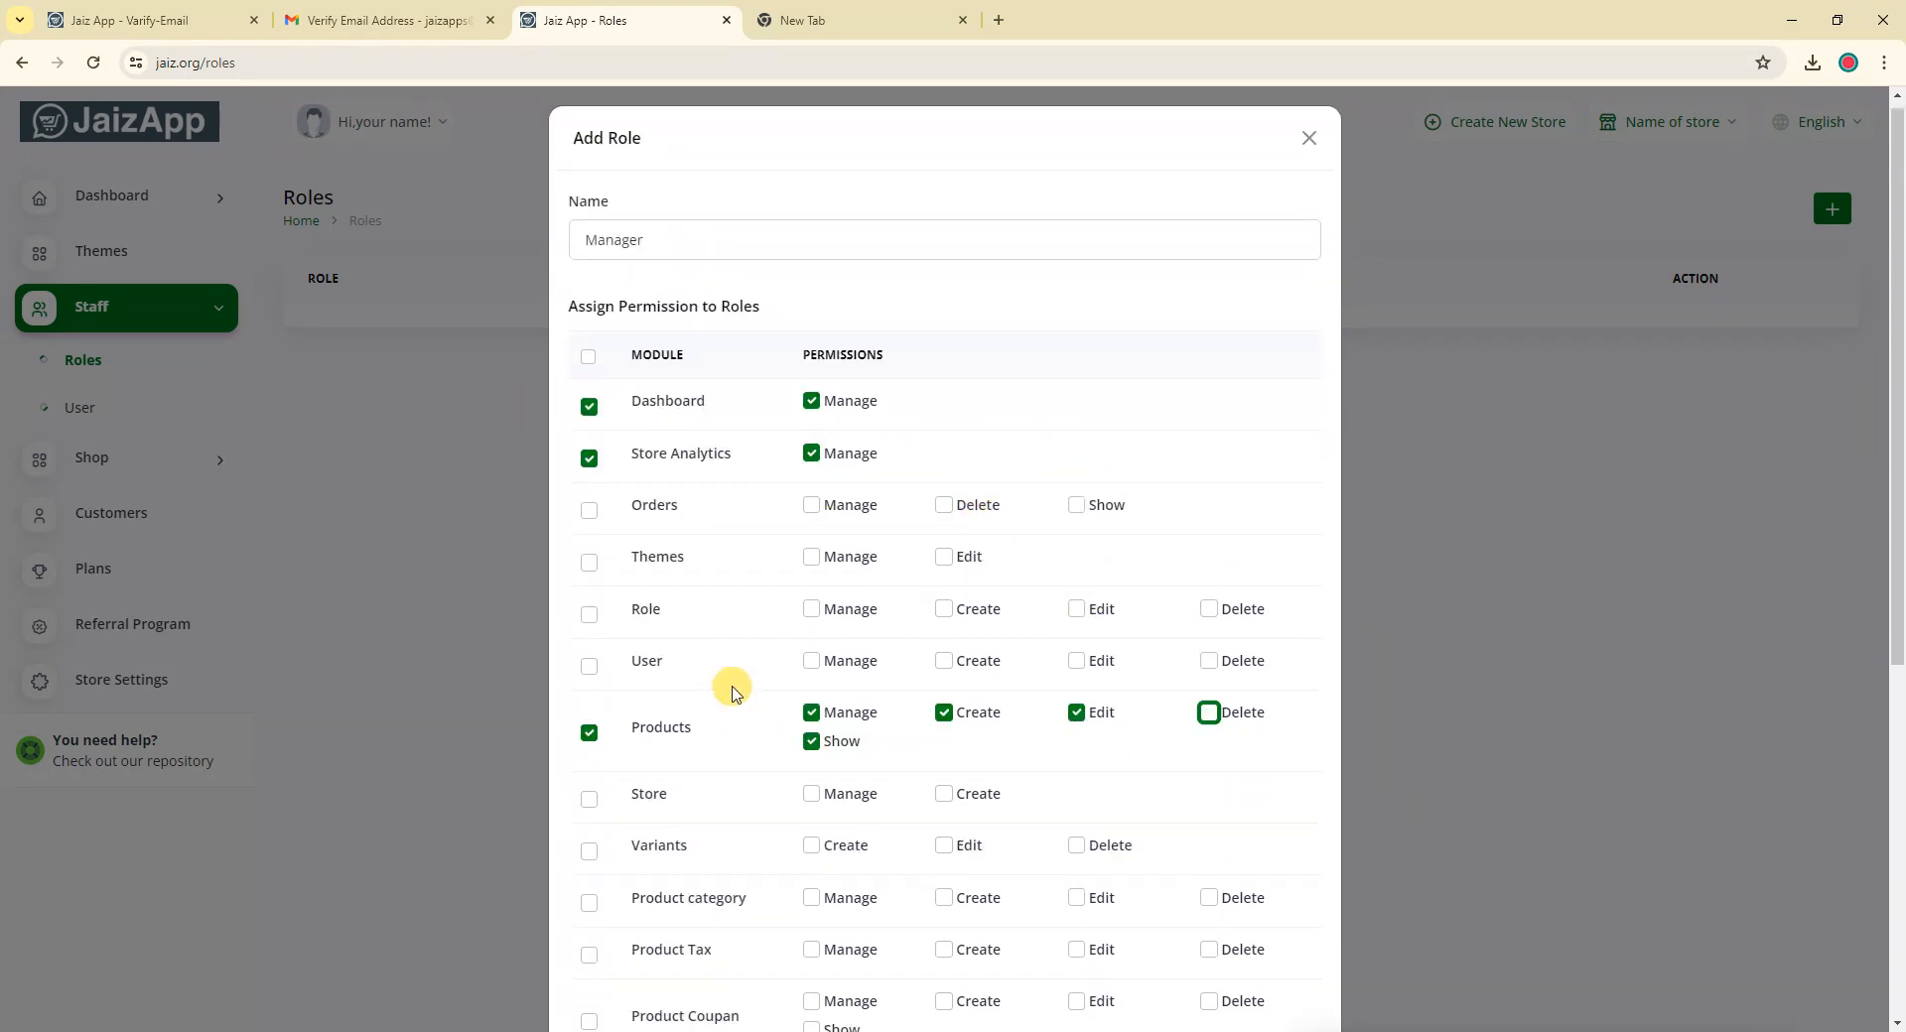
pyautogui.scroll(-6, 974, 603)
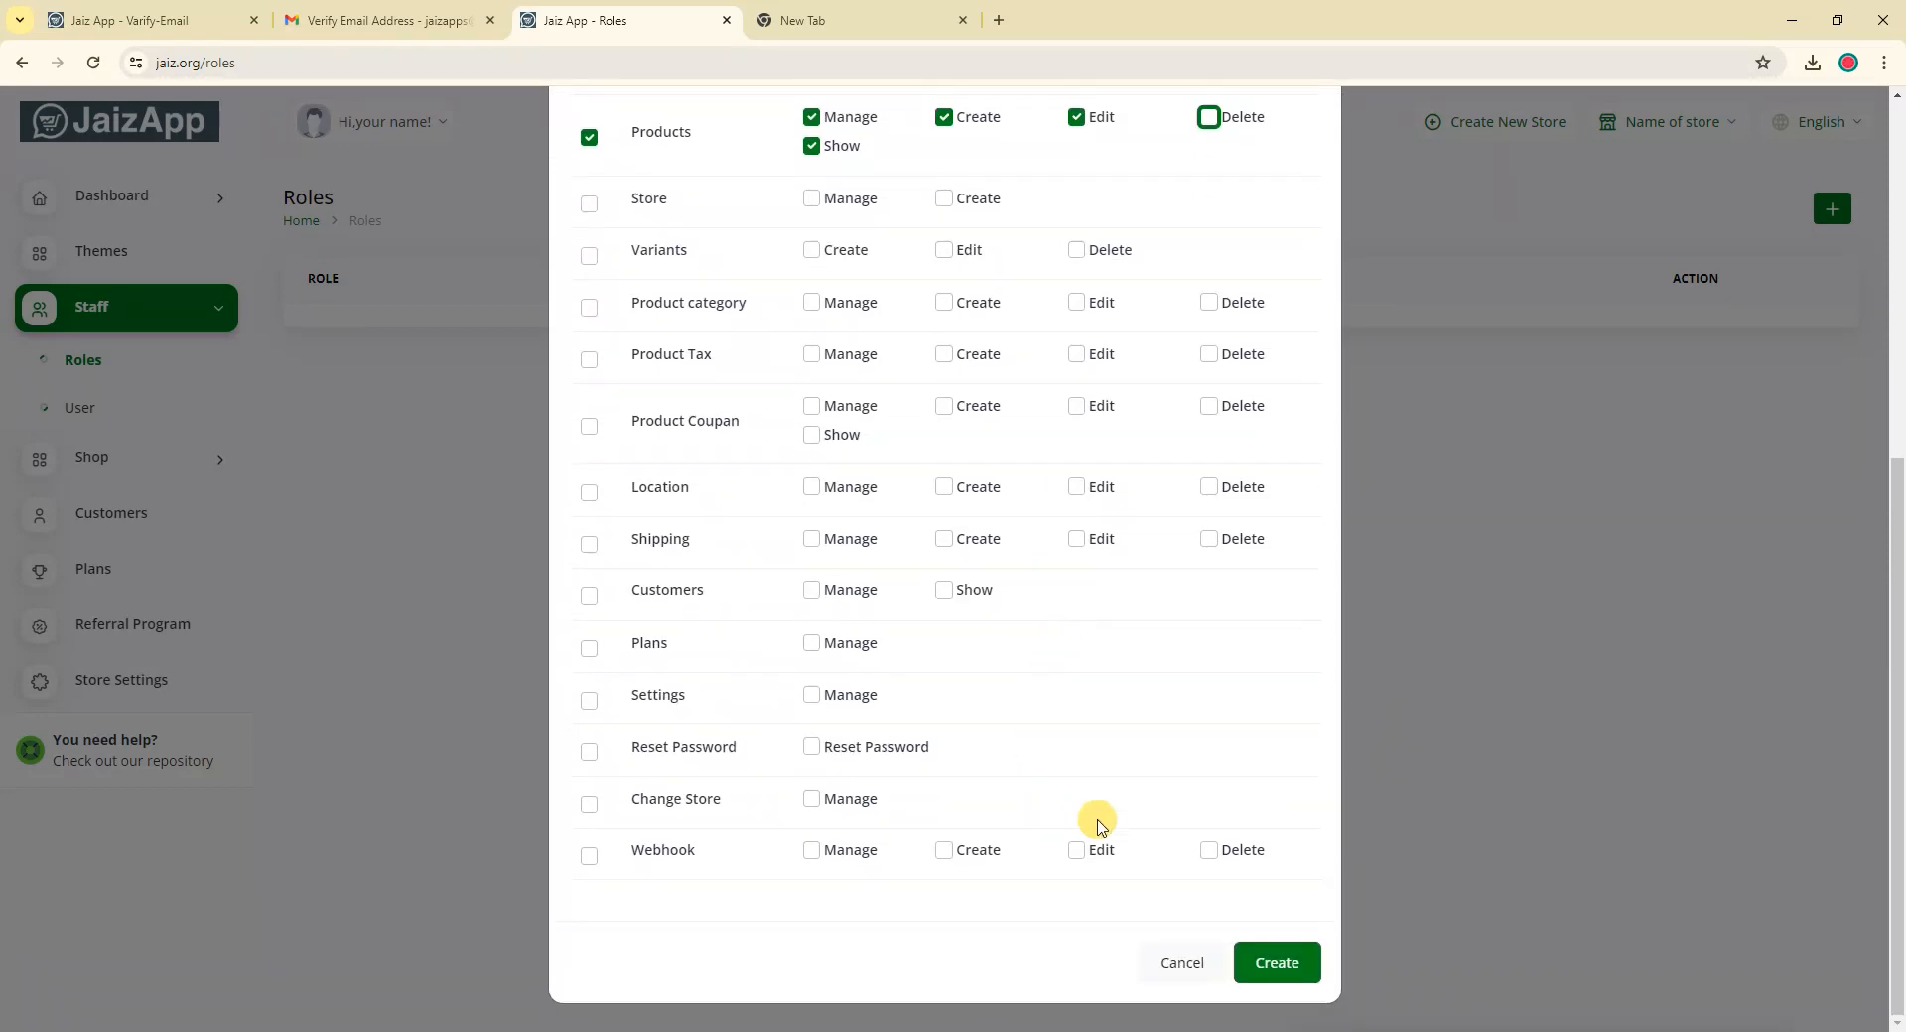
pyautogui.click(1287, 973)
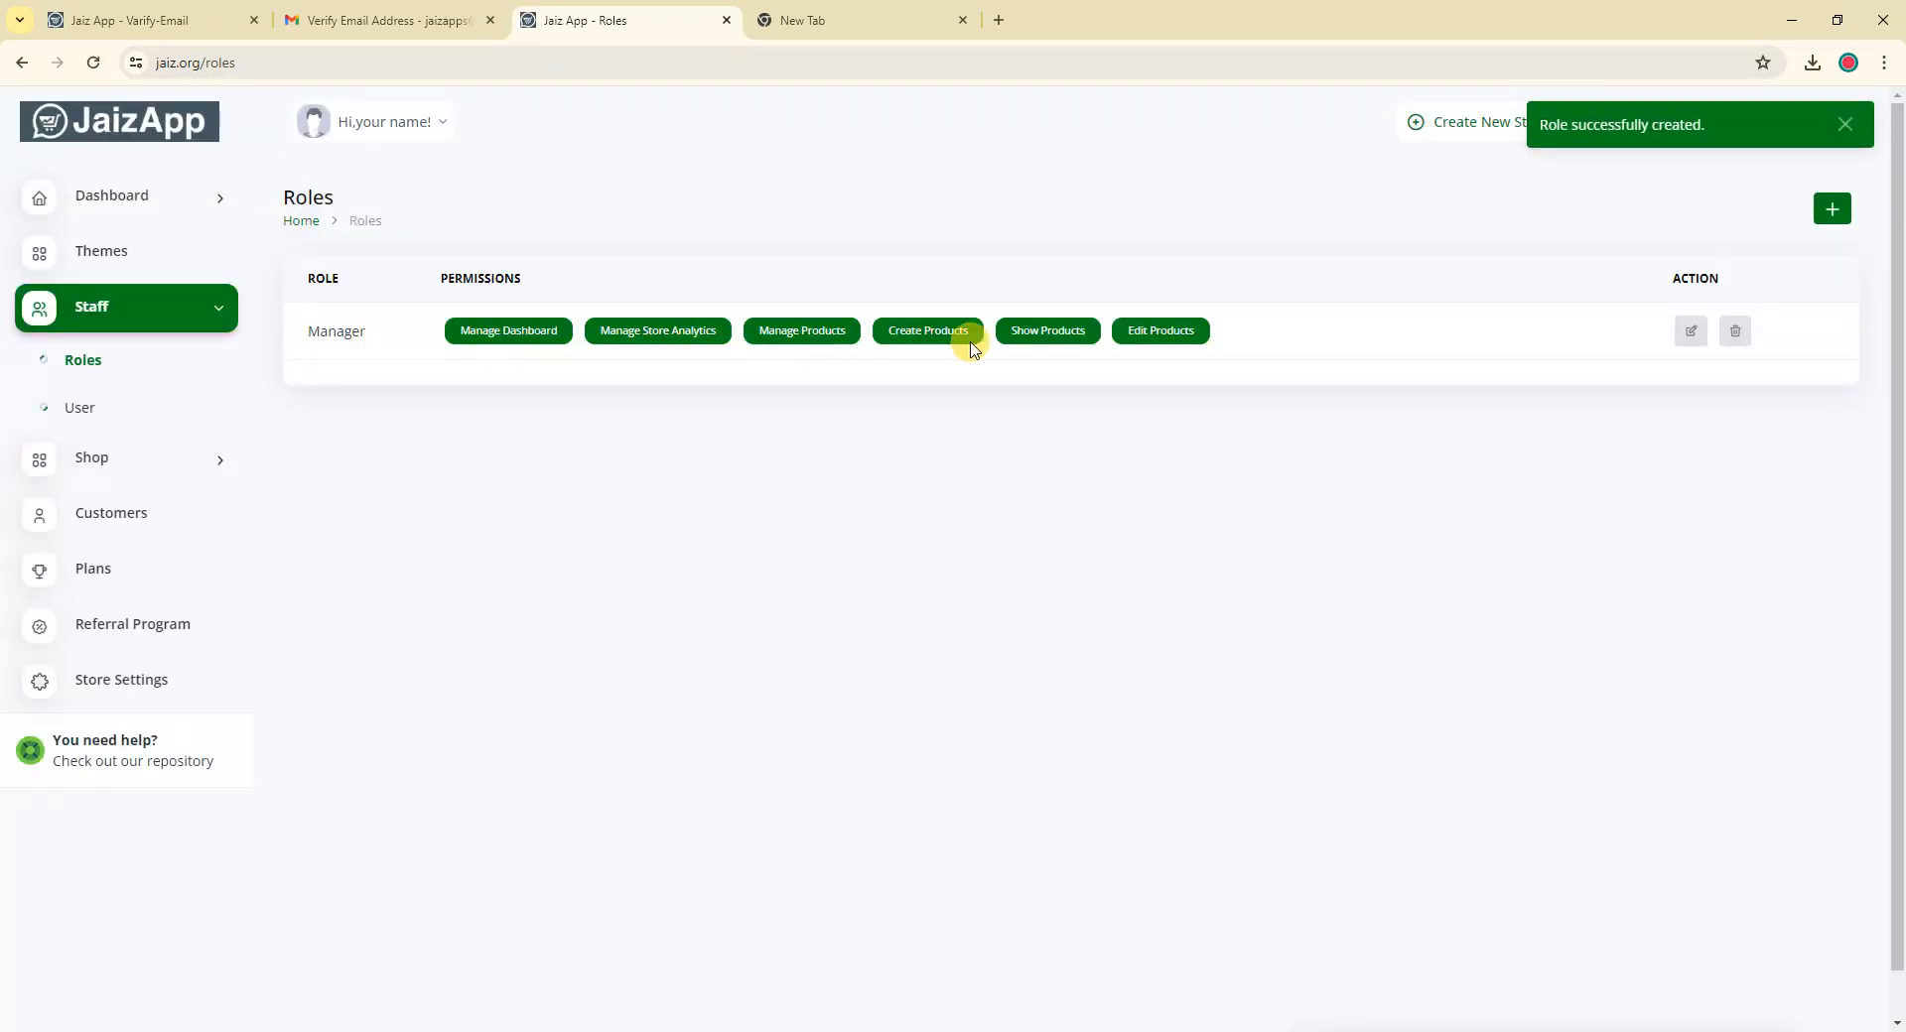
# Review the Manager role's permissions, close it unchanged, and return to Staff Users
pyautogui.click(1691, 336)
pyautogui.scroll(-6, 1008, 638)
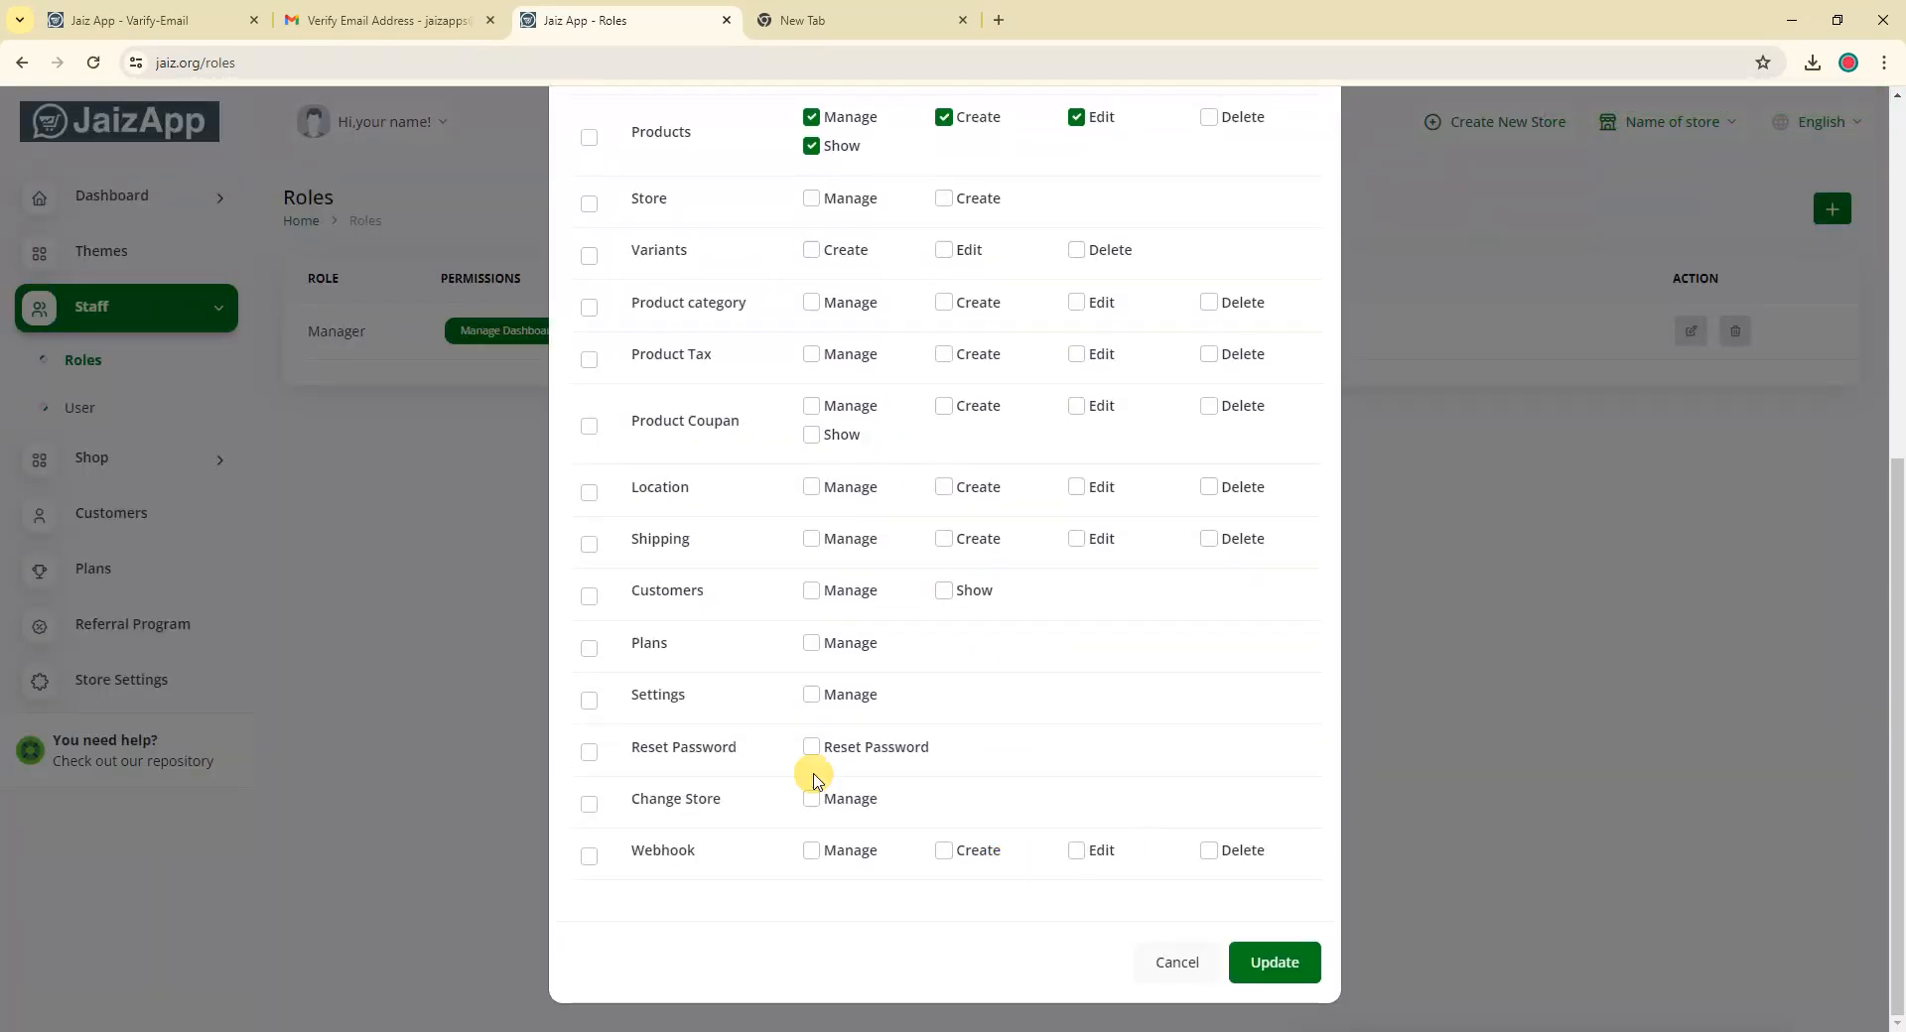
pyautogui.scroll(1, 1181, 633)
pyautogui.scroll(5, 1181, 633)
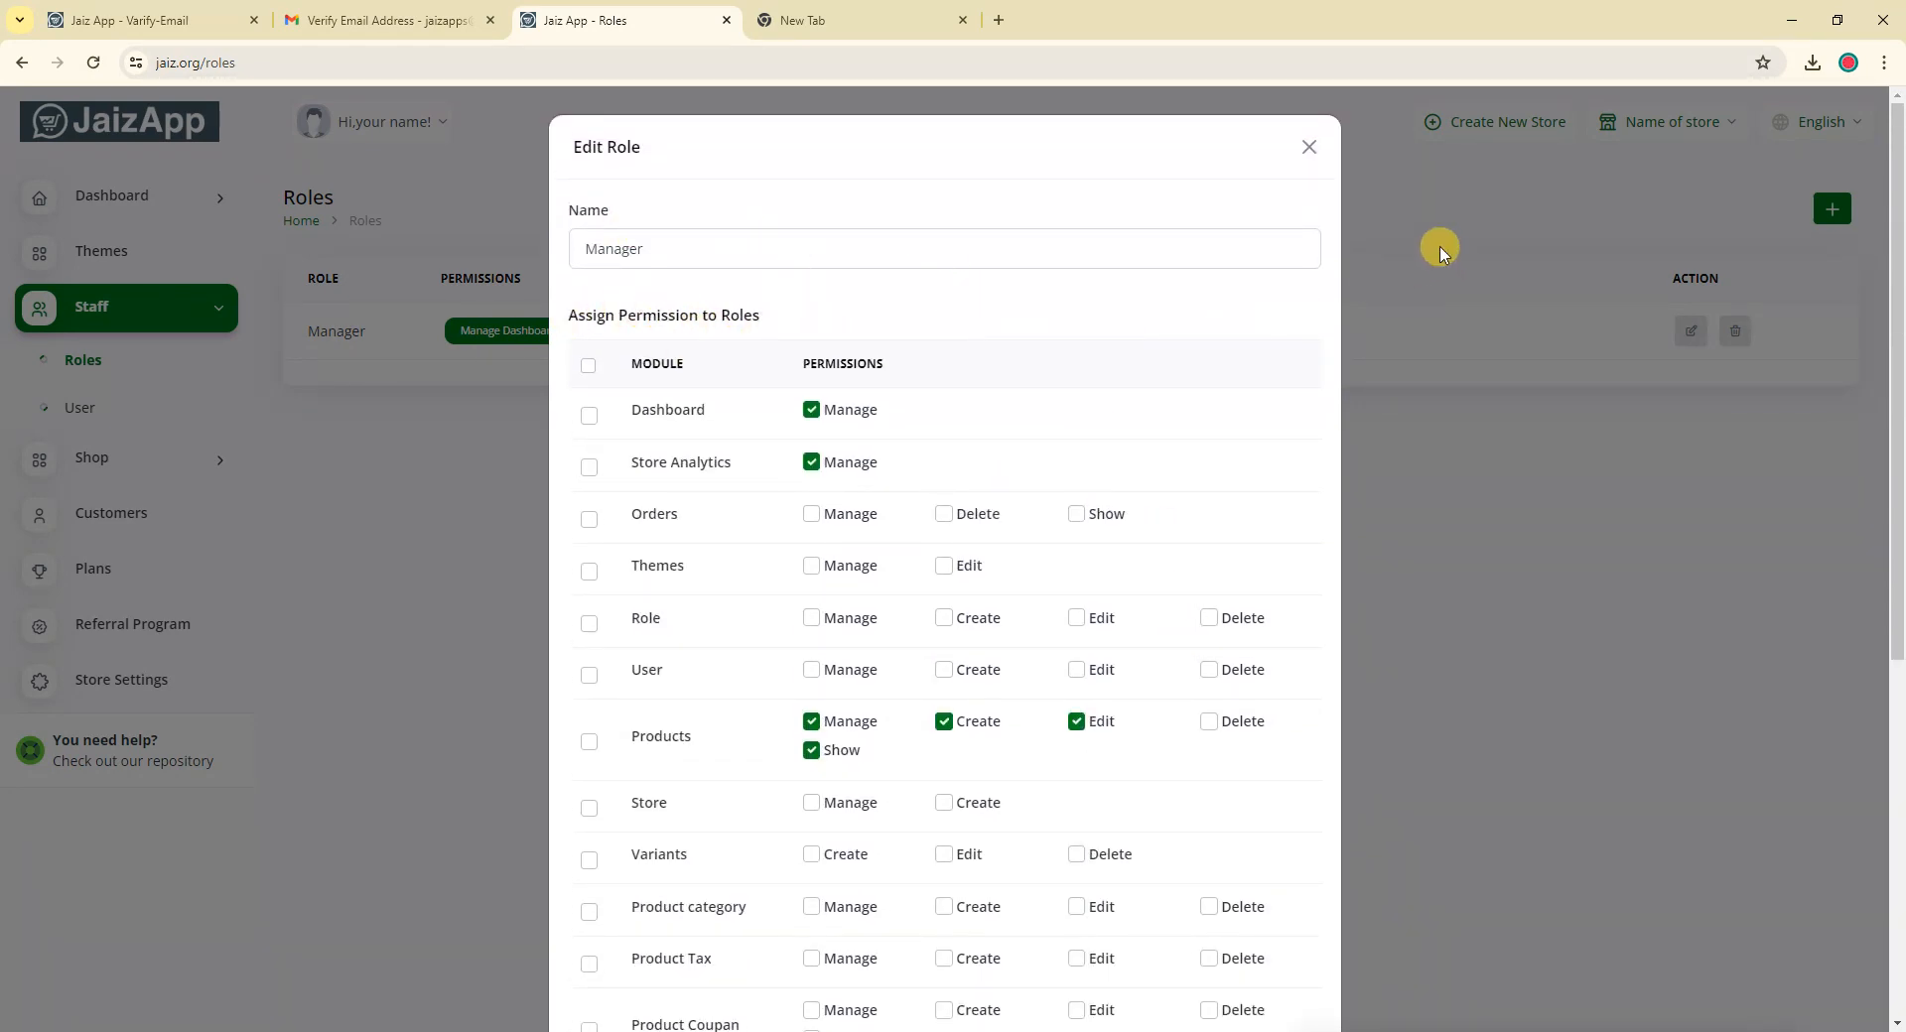
pyautogui.click(1306, 147)
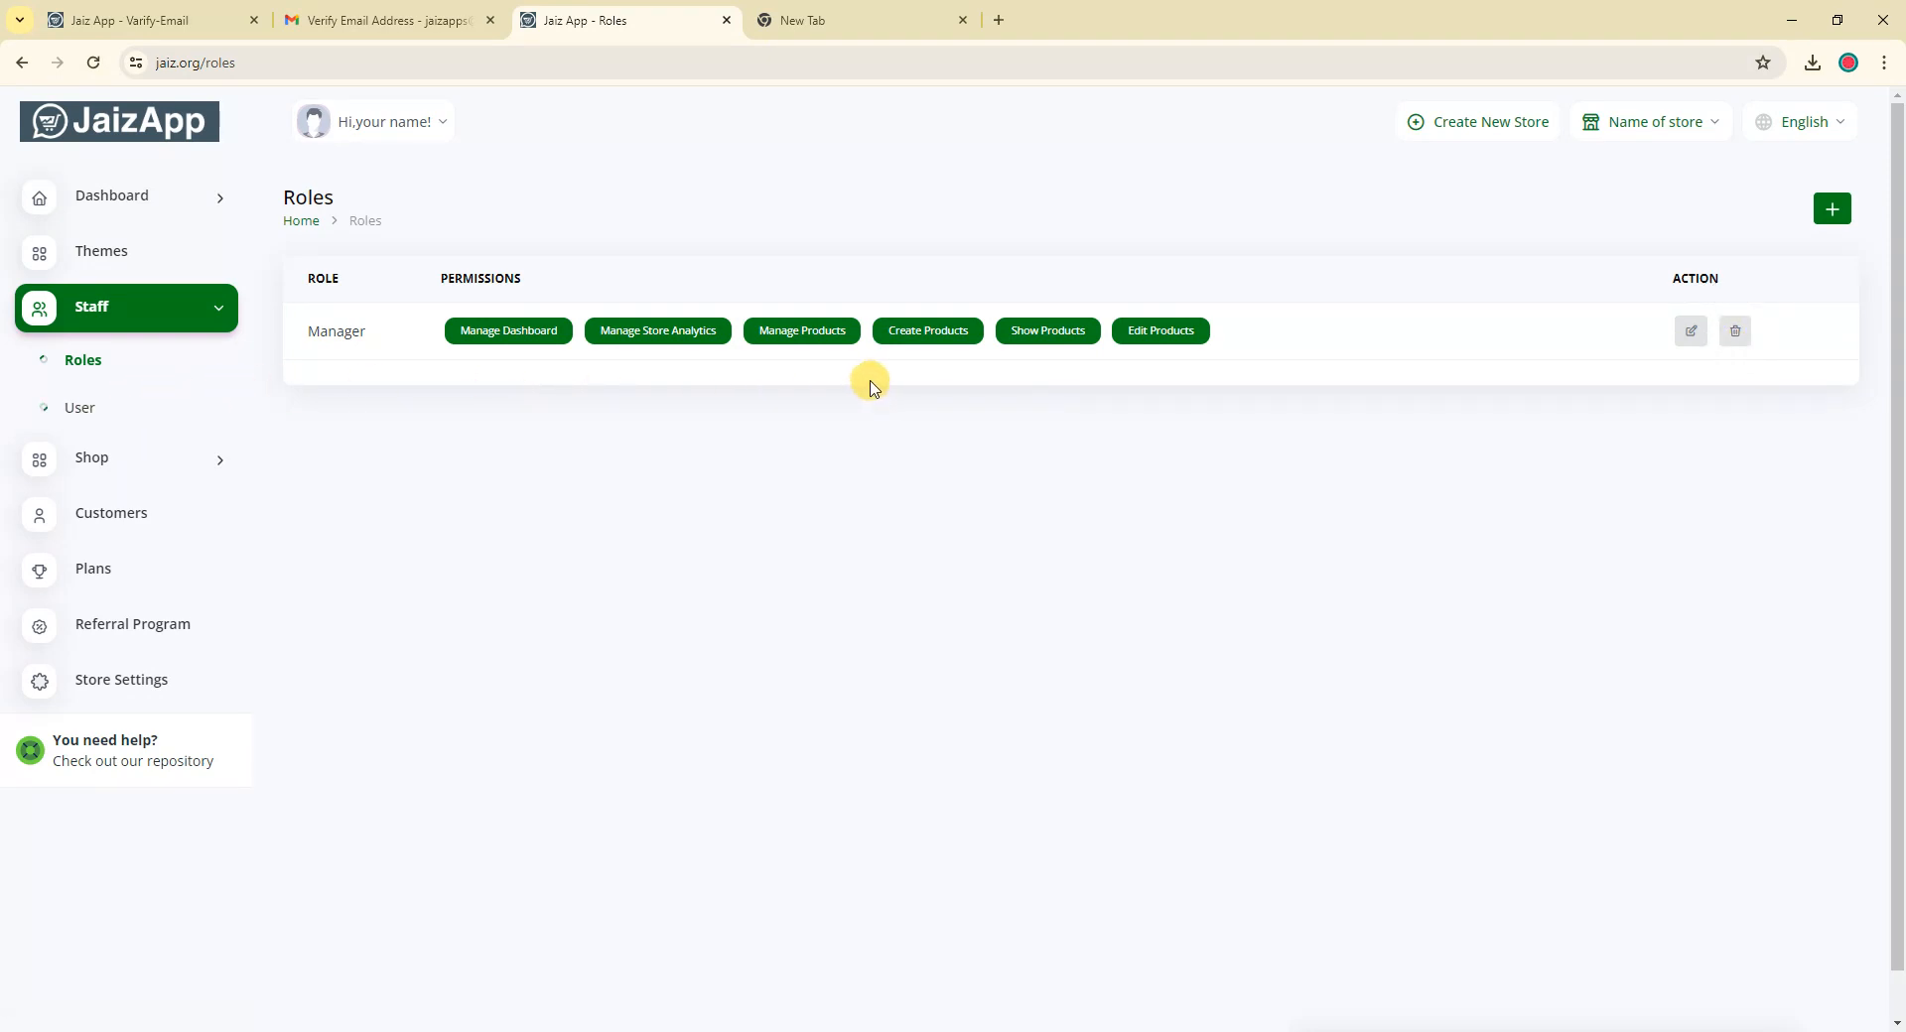
pyautogui.click(76, 413)
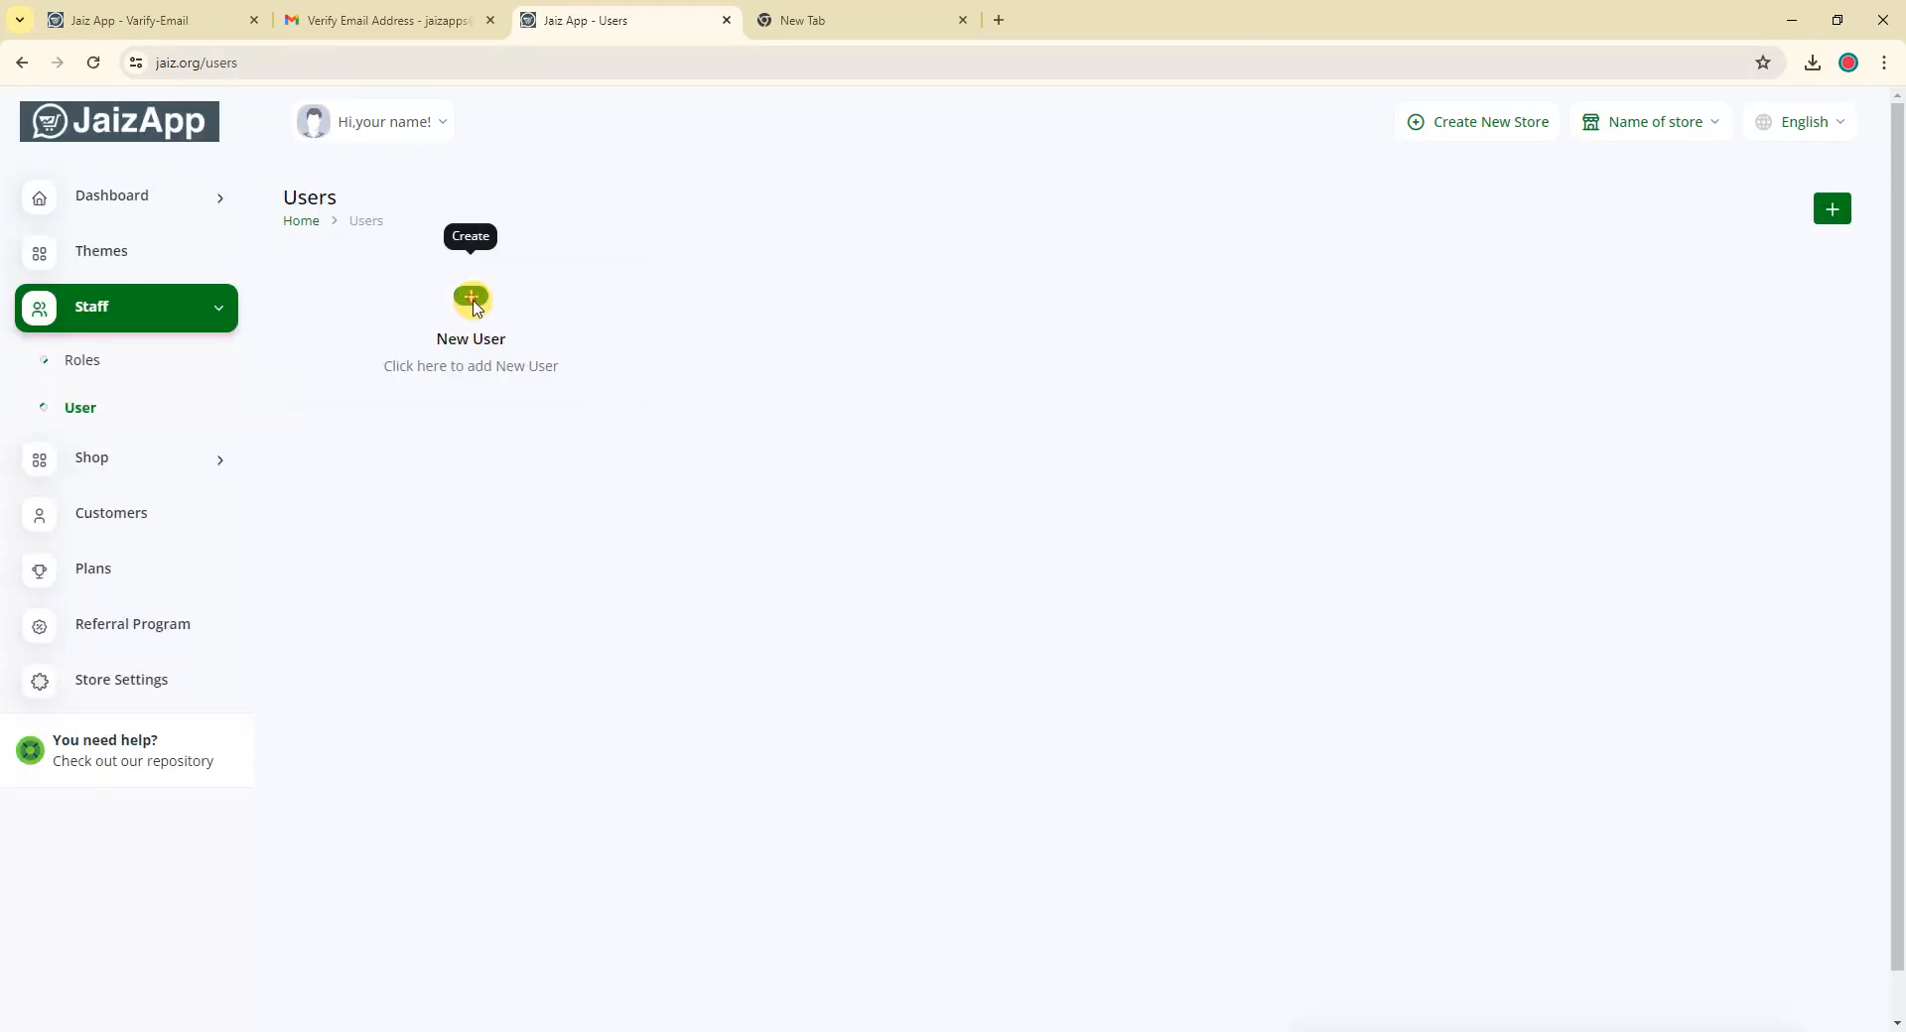
# Open a new user form and fill in the user's name and e-mail address
pyautogui.click(474, 301)
pyautogui.click(837, 248)
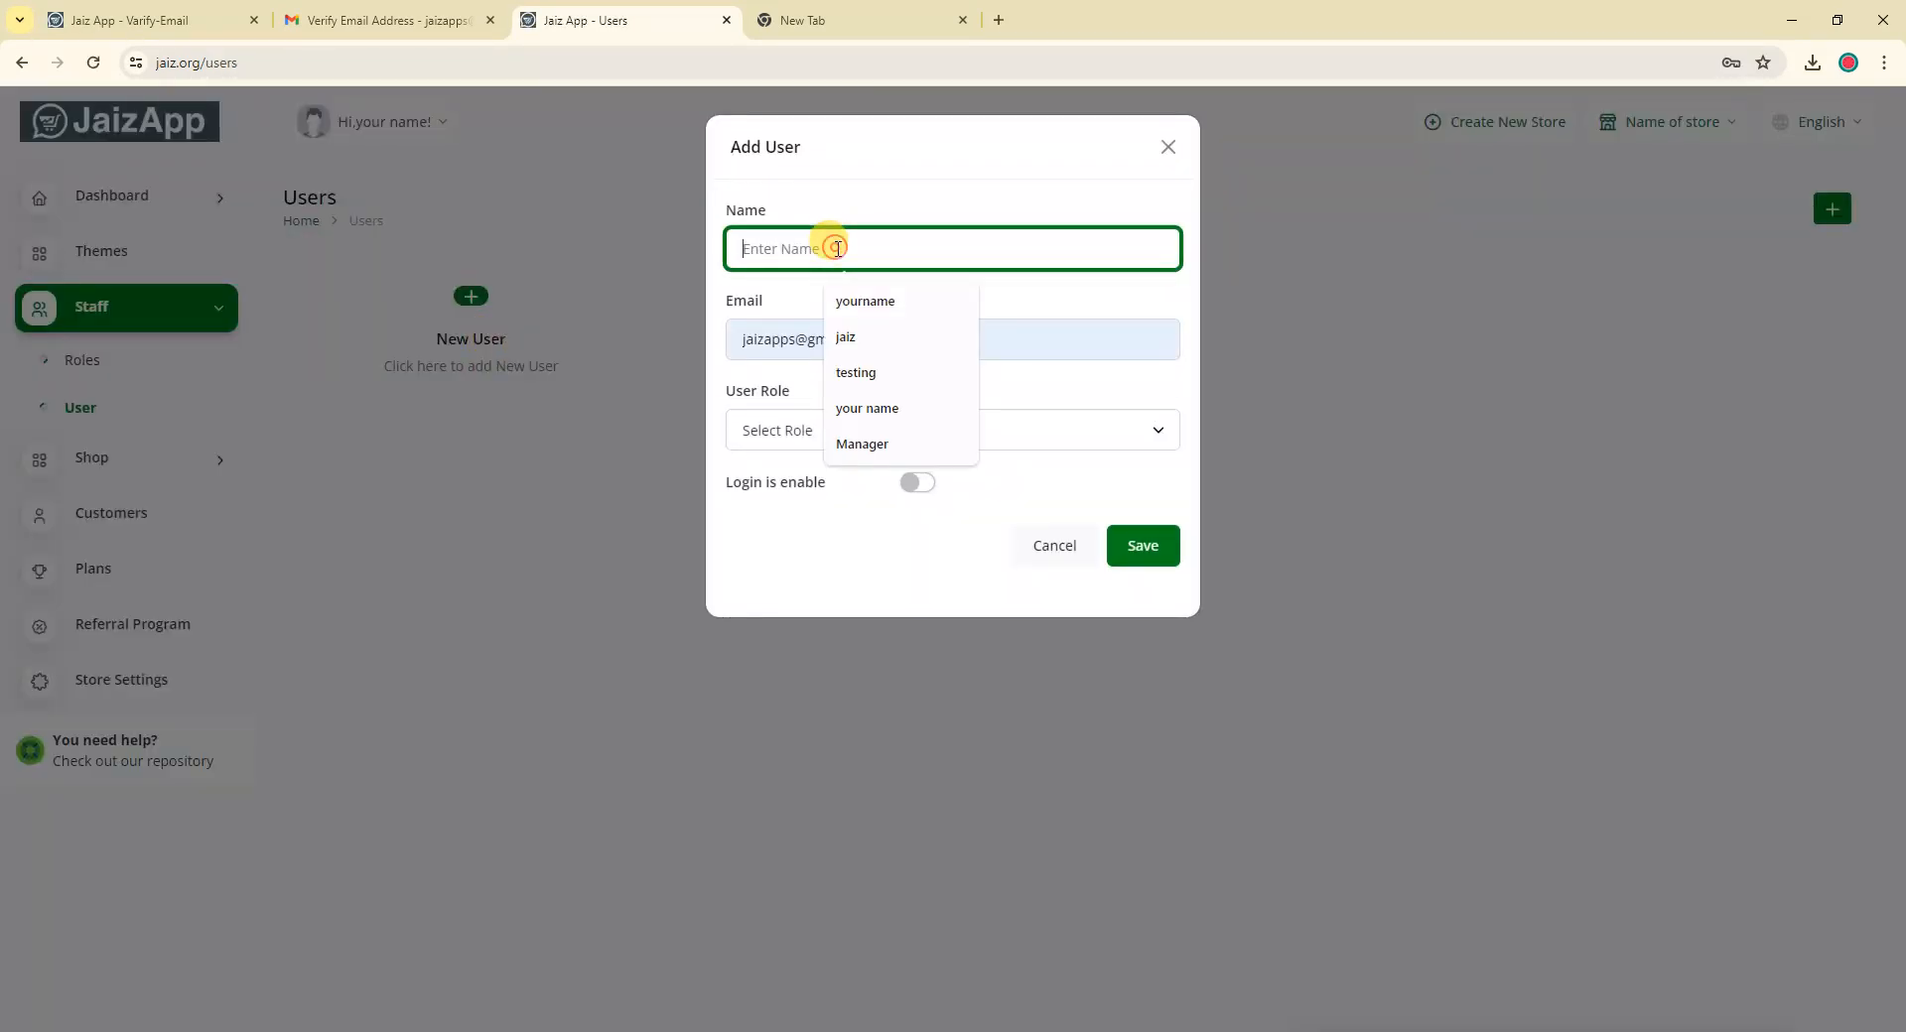
pyautogui.click(837, 248)
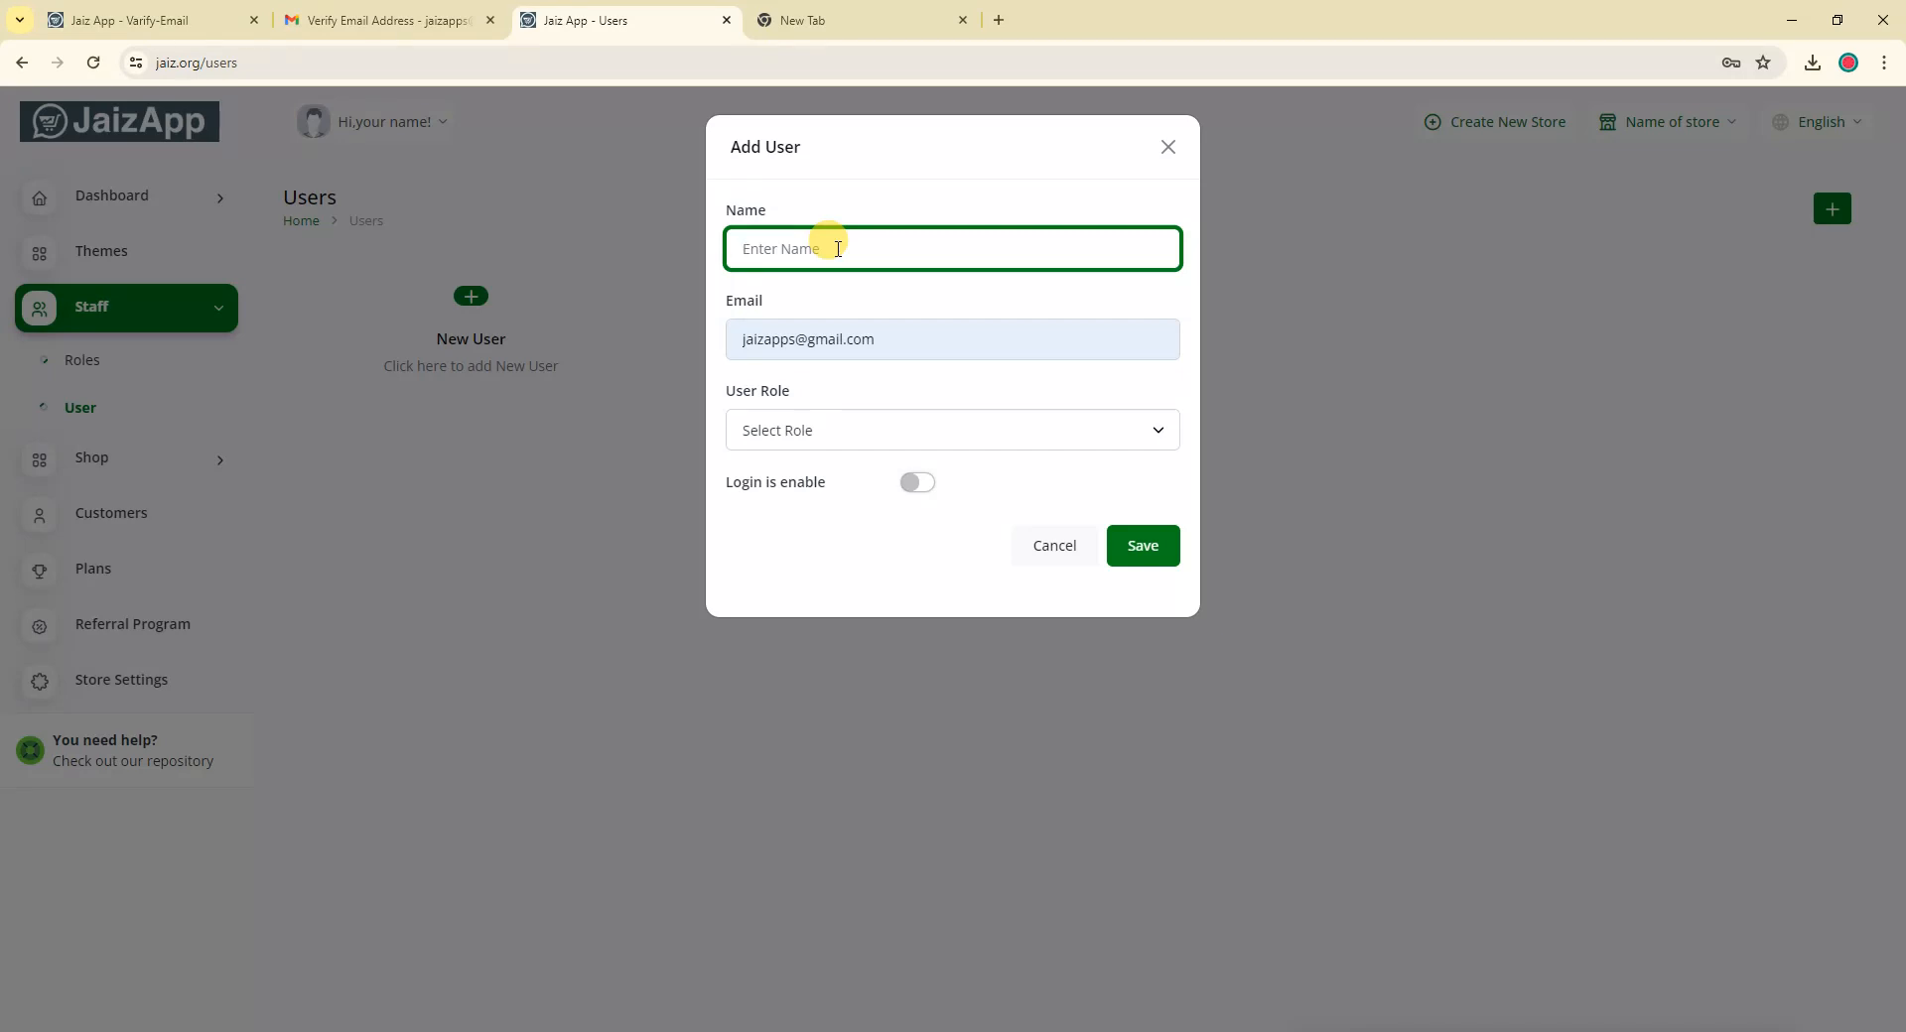
pyautogui.write('John')
pyautogui.click(905, 342)
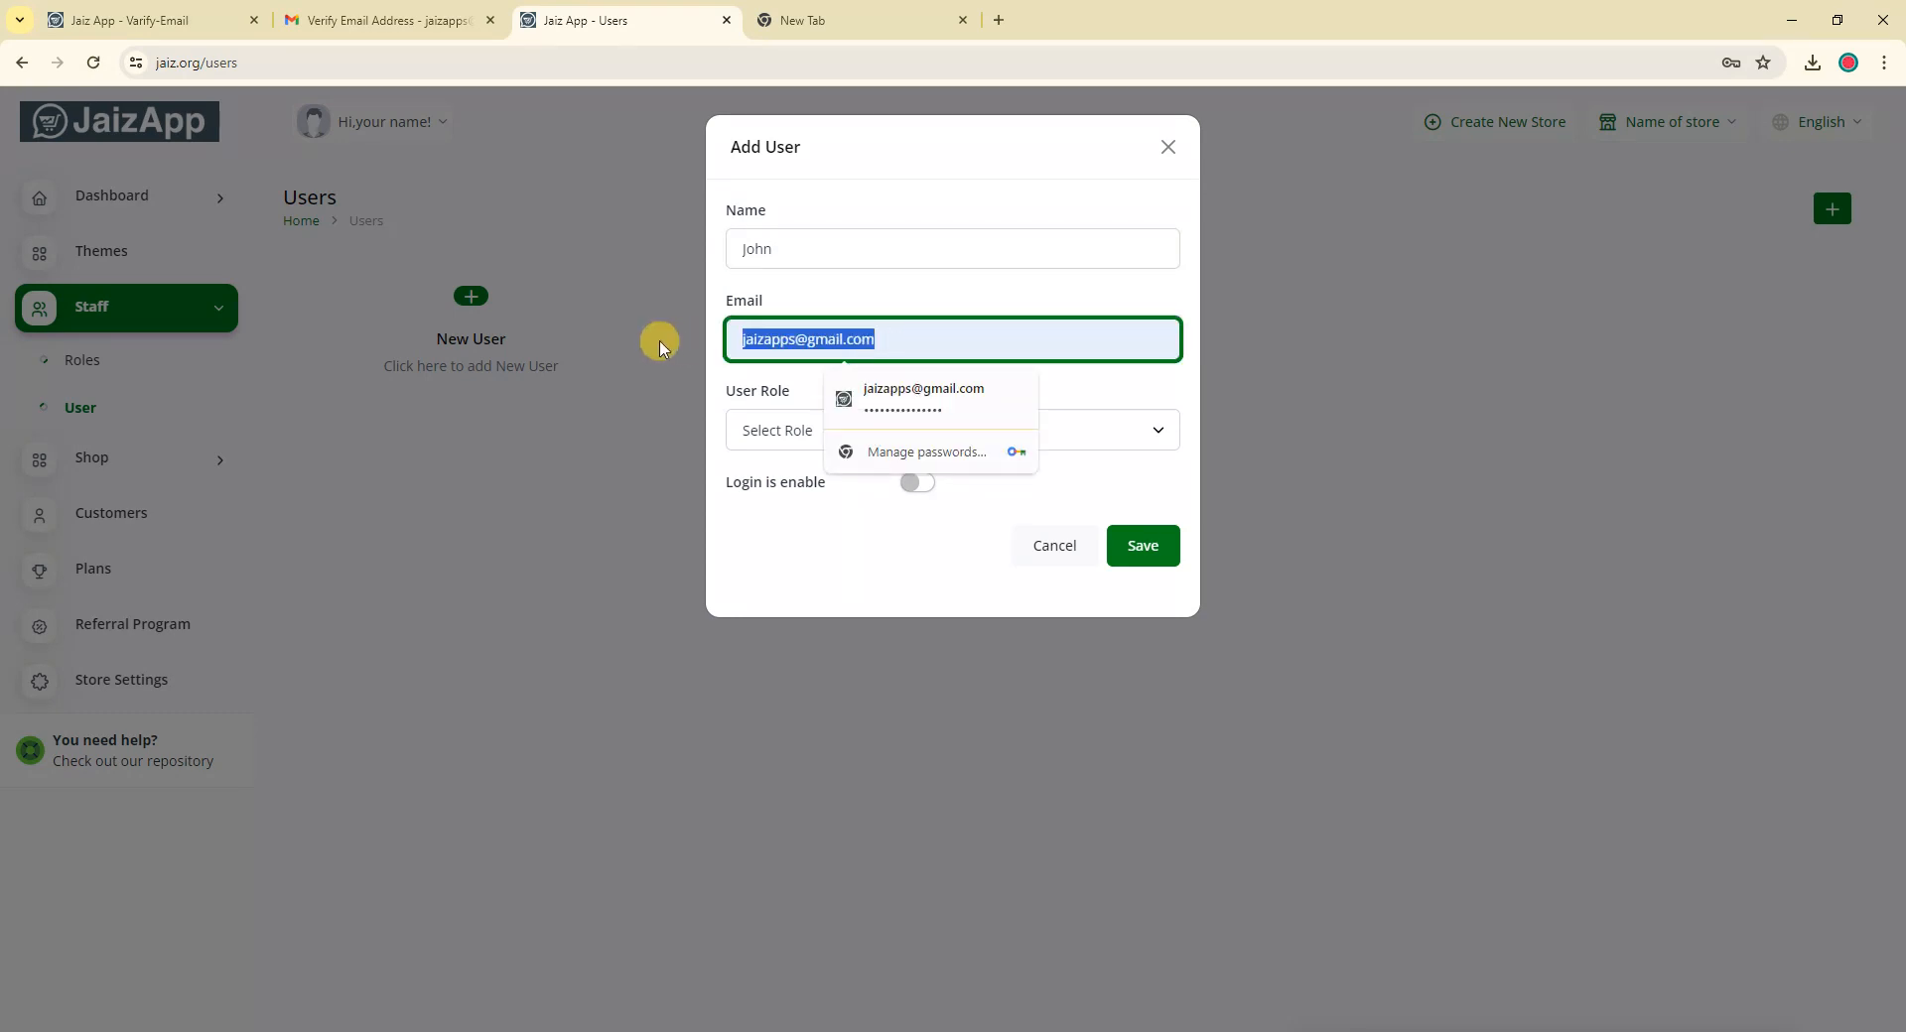
pyautogui.write('jog')
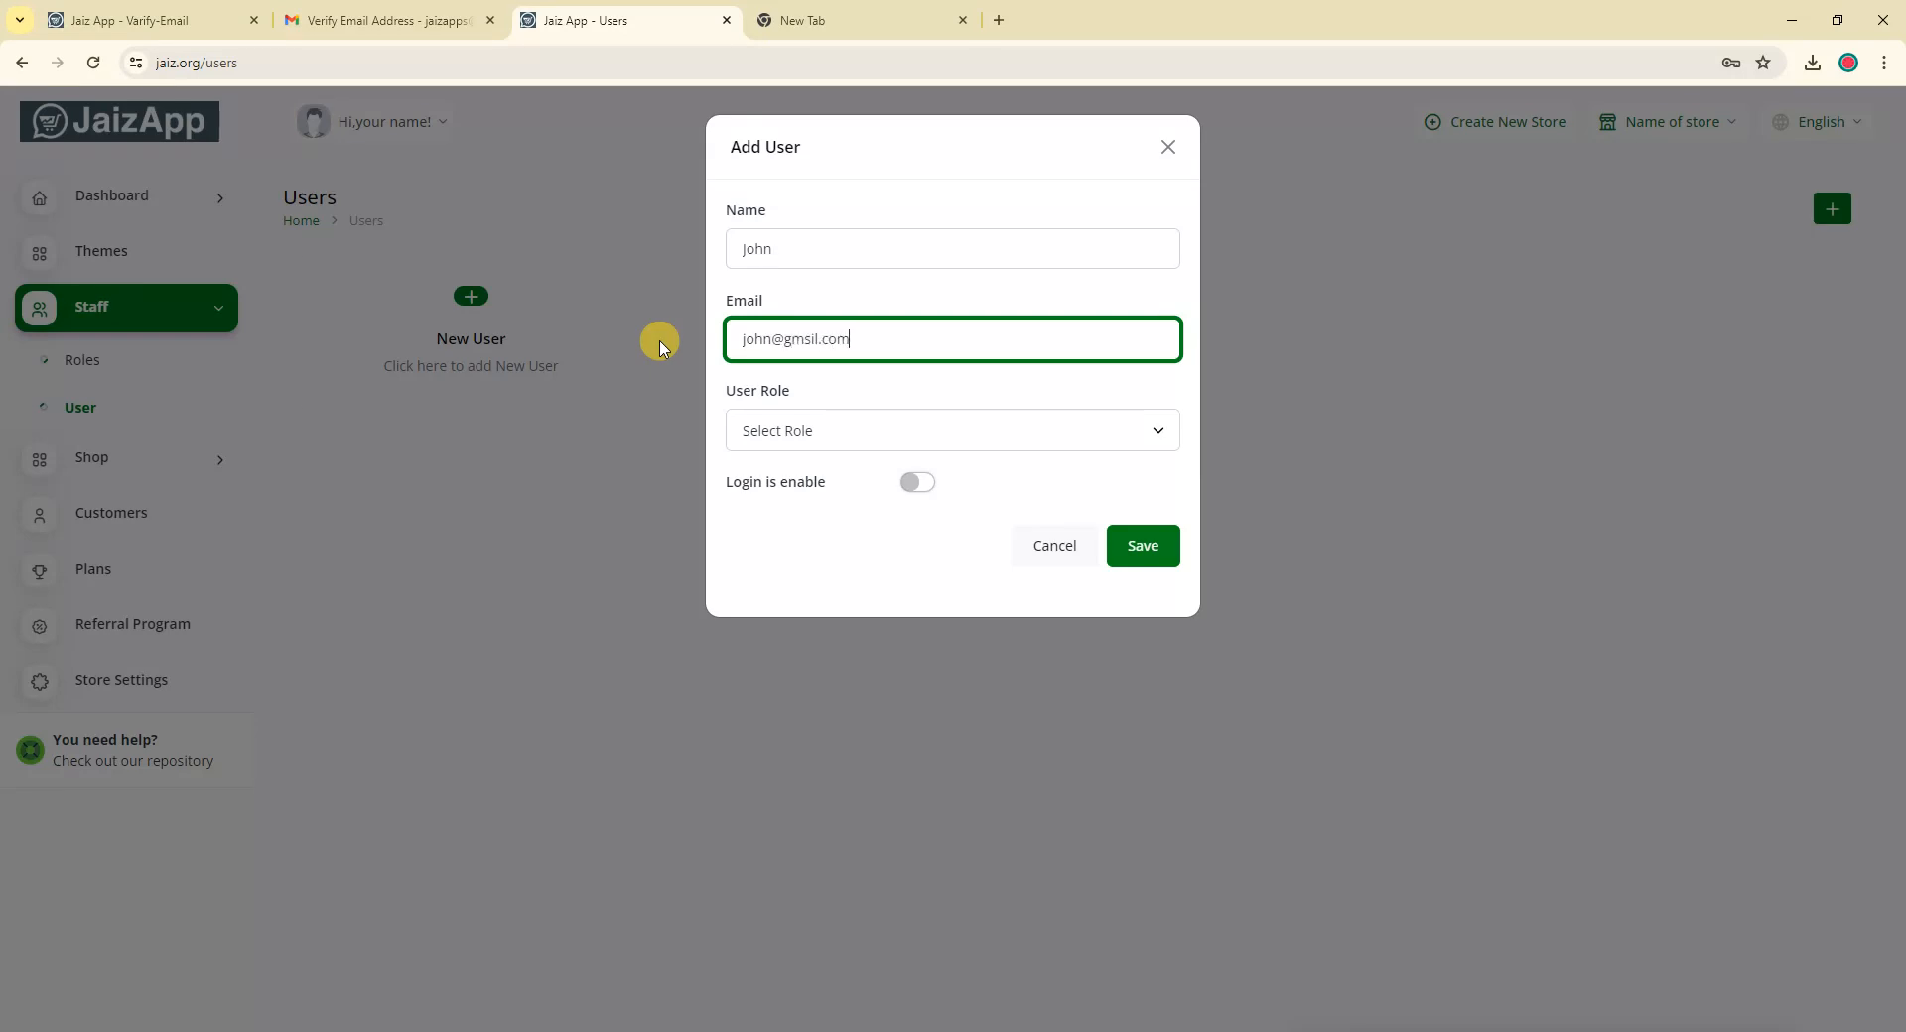
pyautogui.click(809, 341)
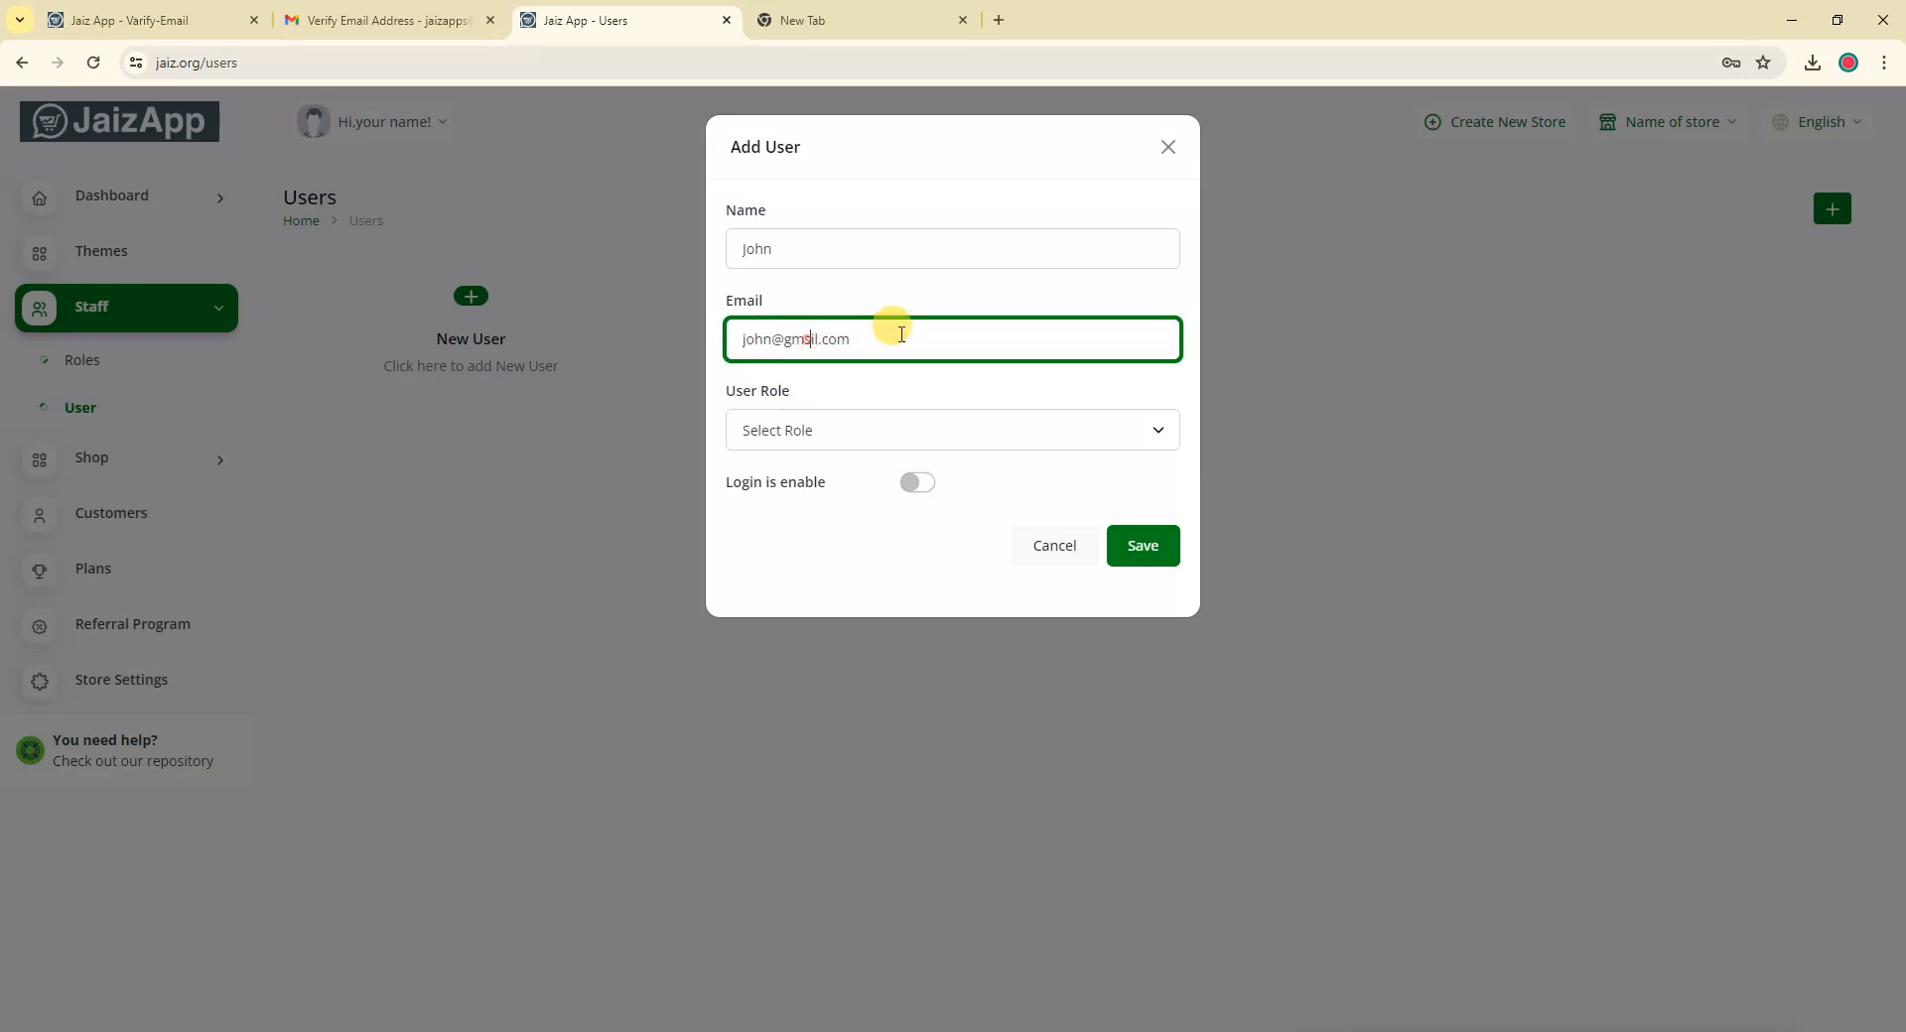
# Assign the Manager role, briefly enable login with a password, then switch login off
pyautogui.click(842, 430)
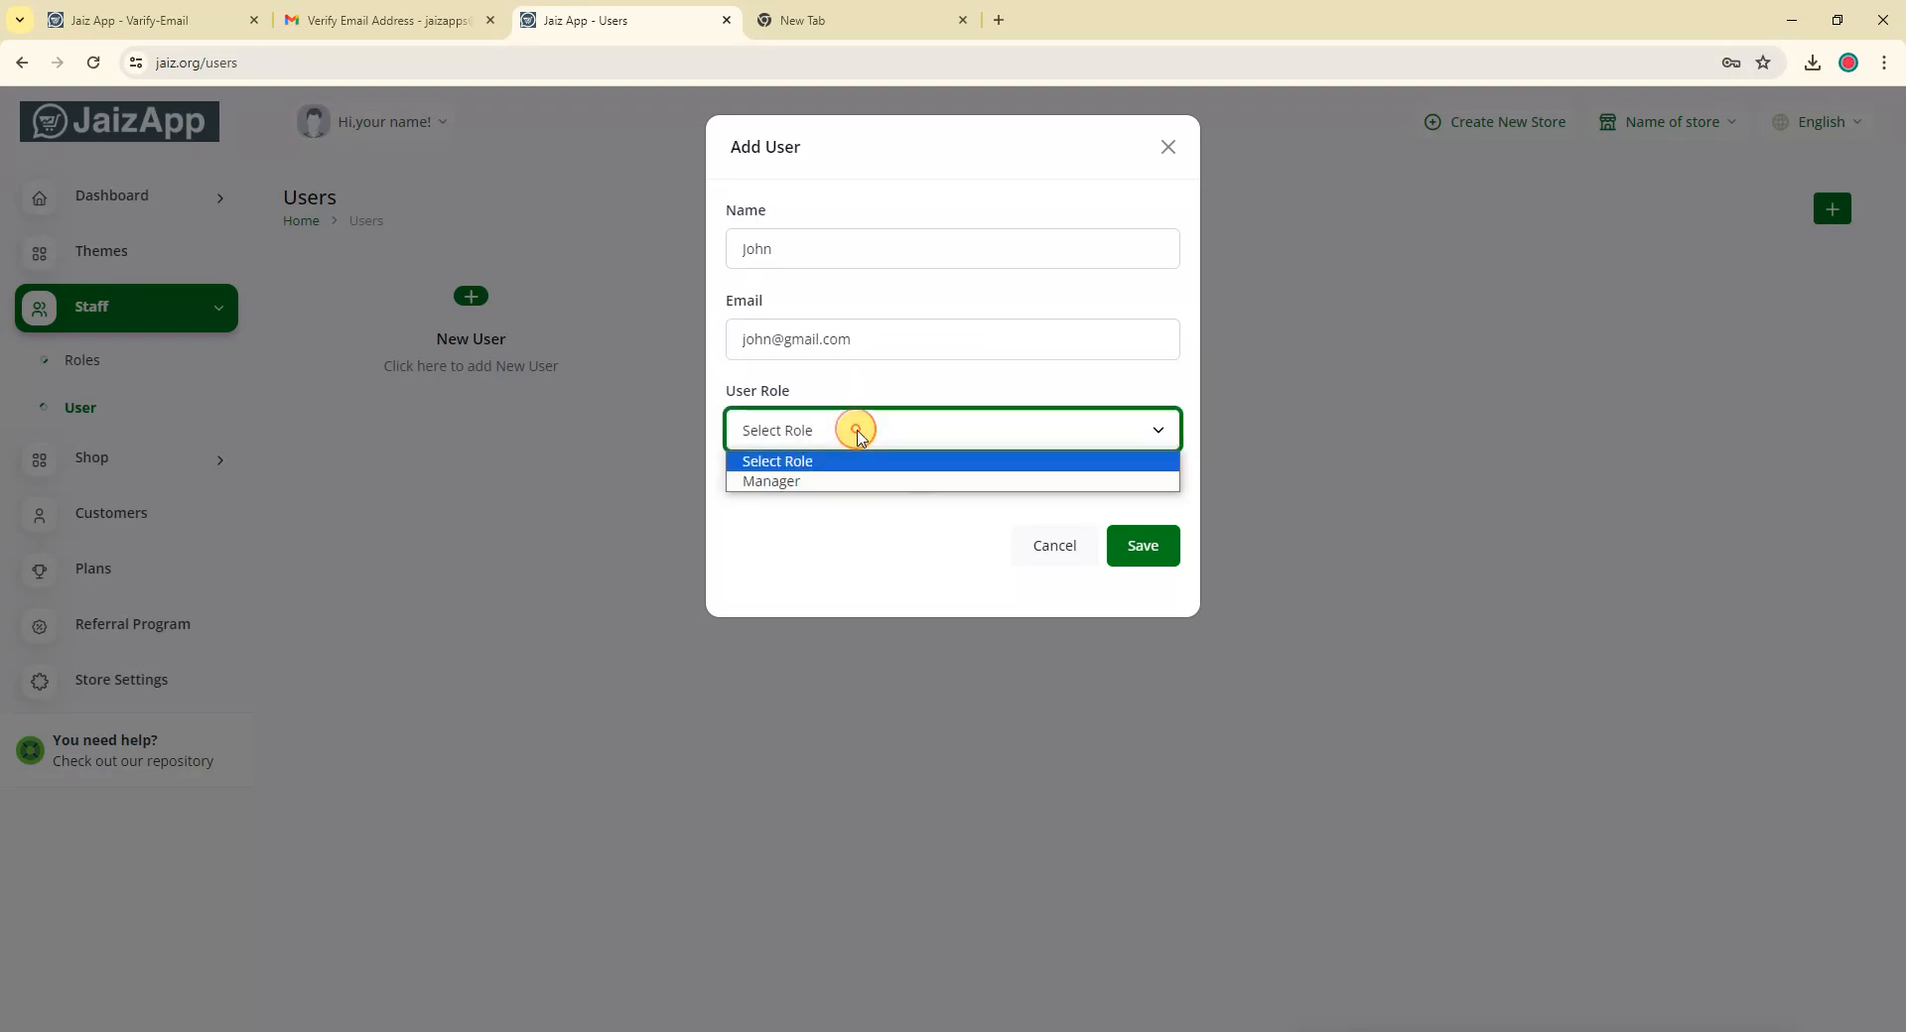
pyautogui.click(776, 484)
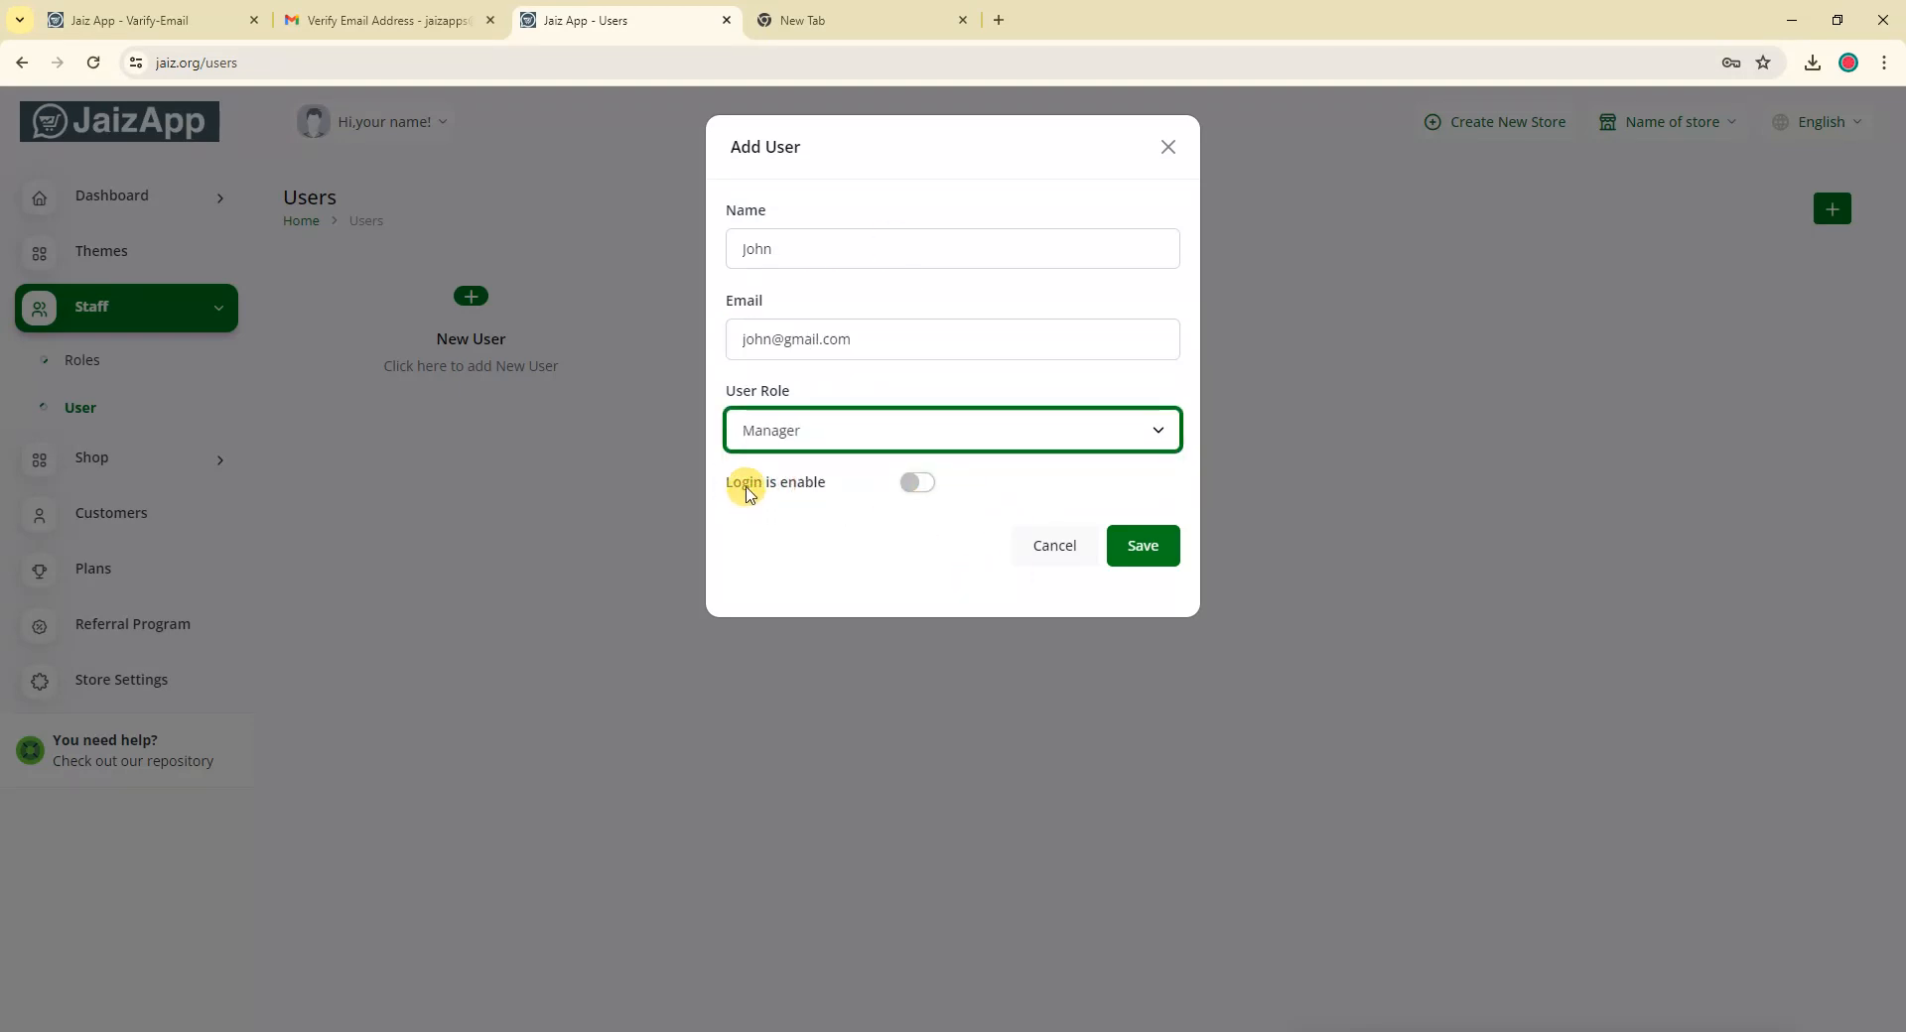
pyautogui.click(911, 483)
pyautogui.click(834, 571)
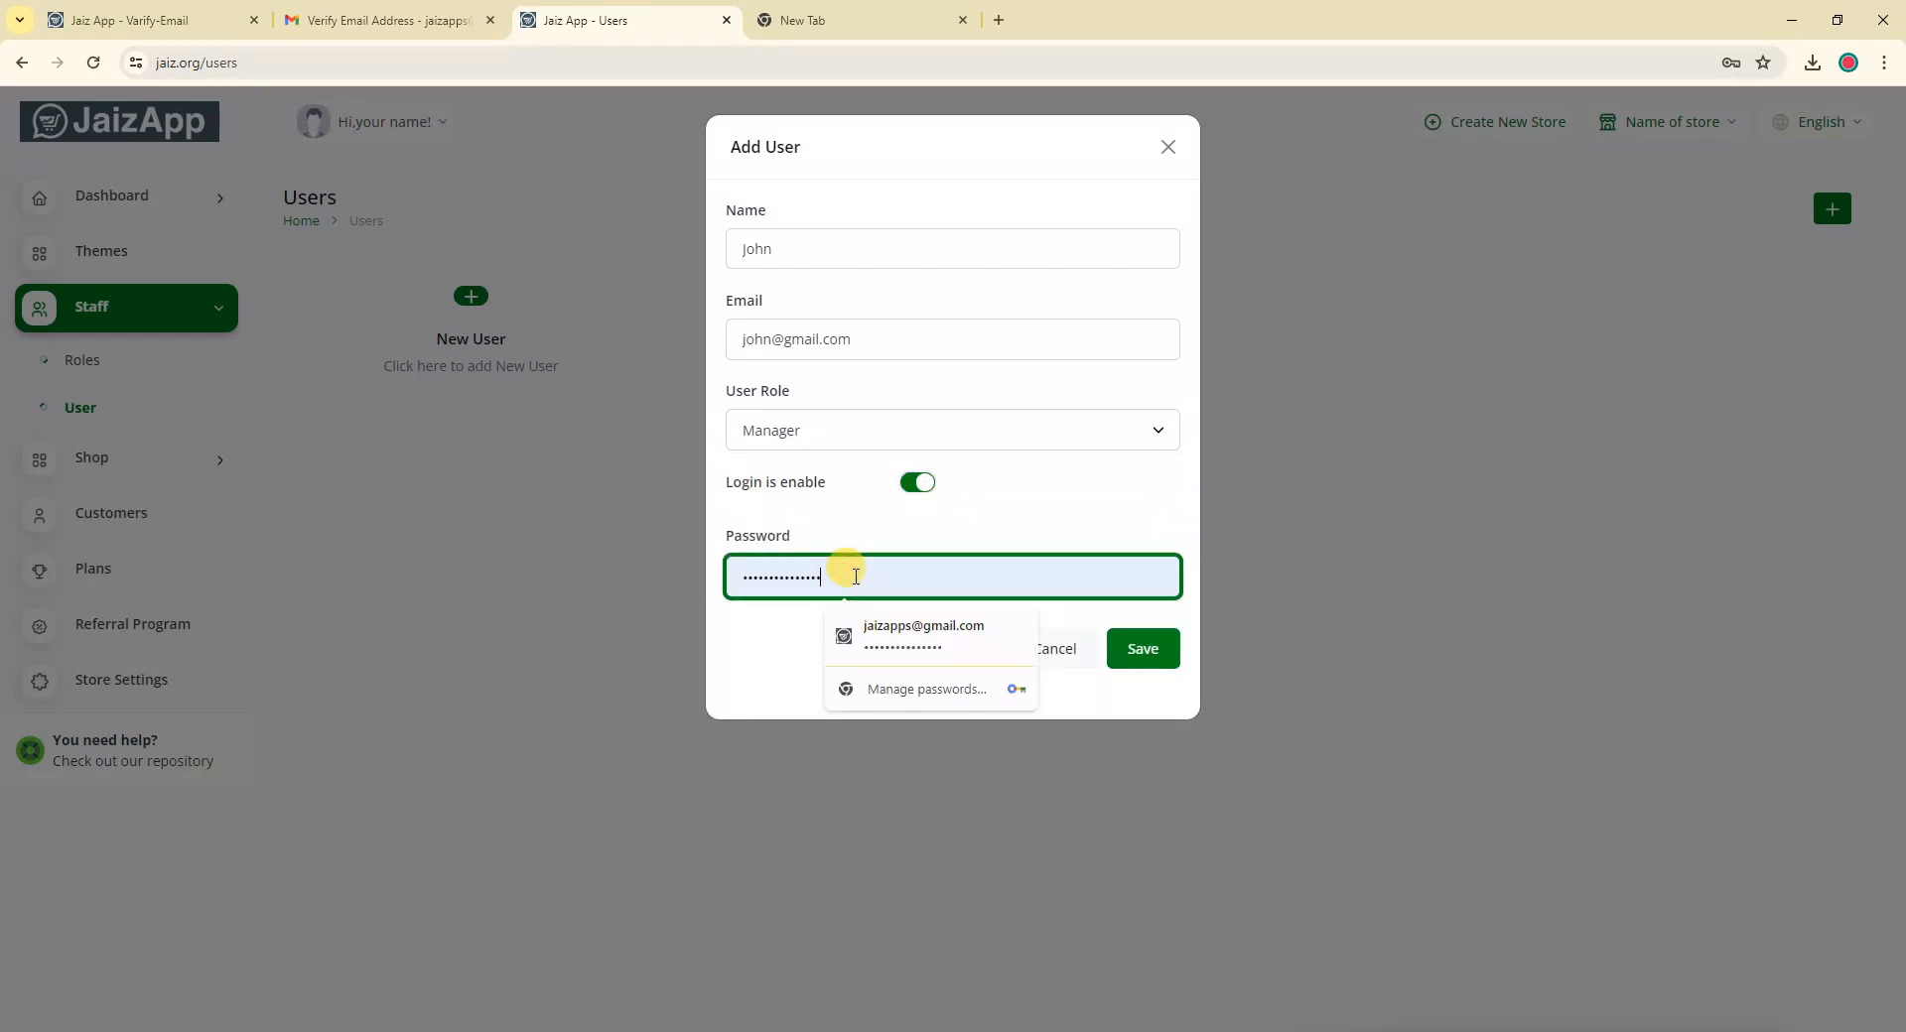
pyautogui.moveTo(834, 571); pyautogui.dragTo(735, 571)
pyautogui.press('BackSpace')
pyautogui.write('123456')
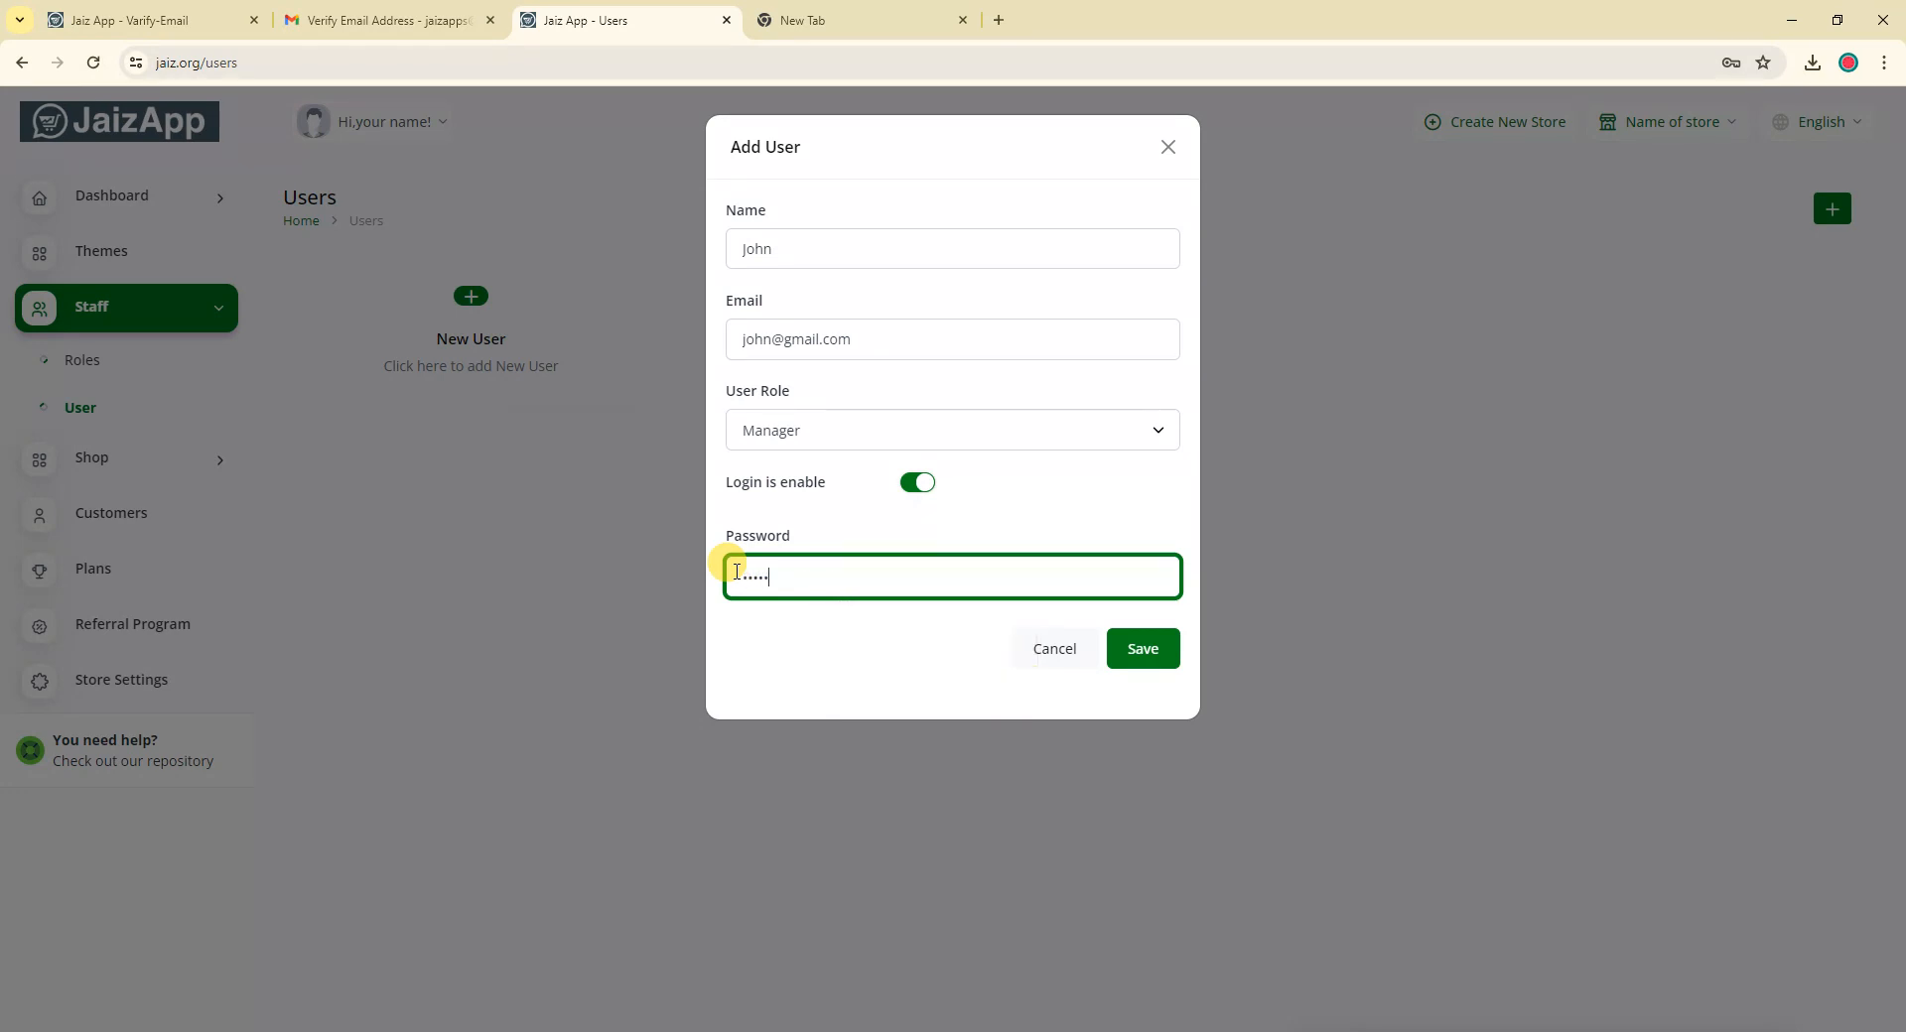
pyautogui.click(911, 483)
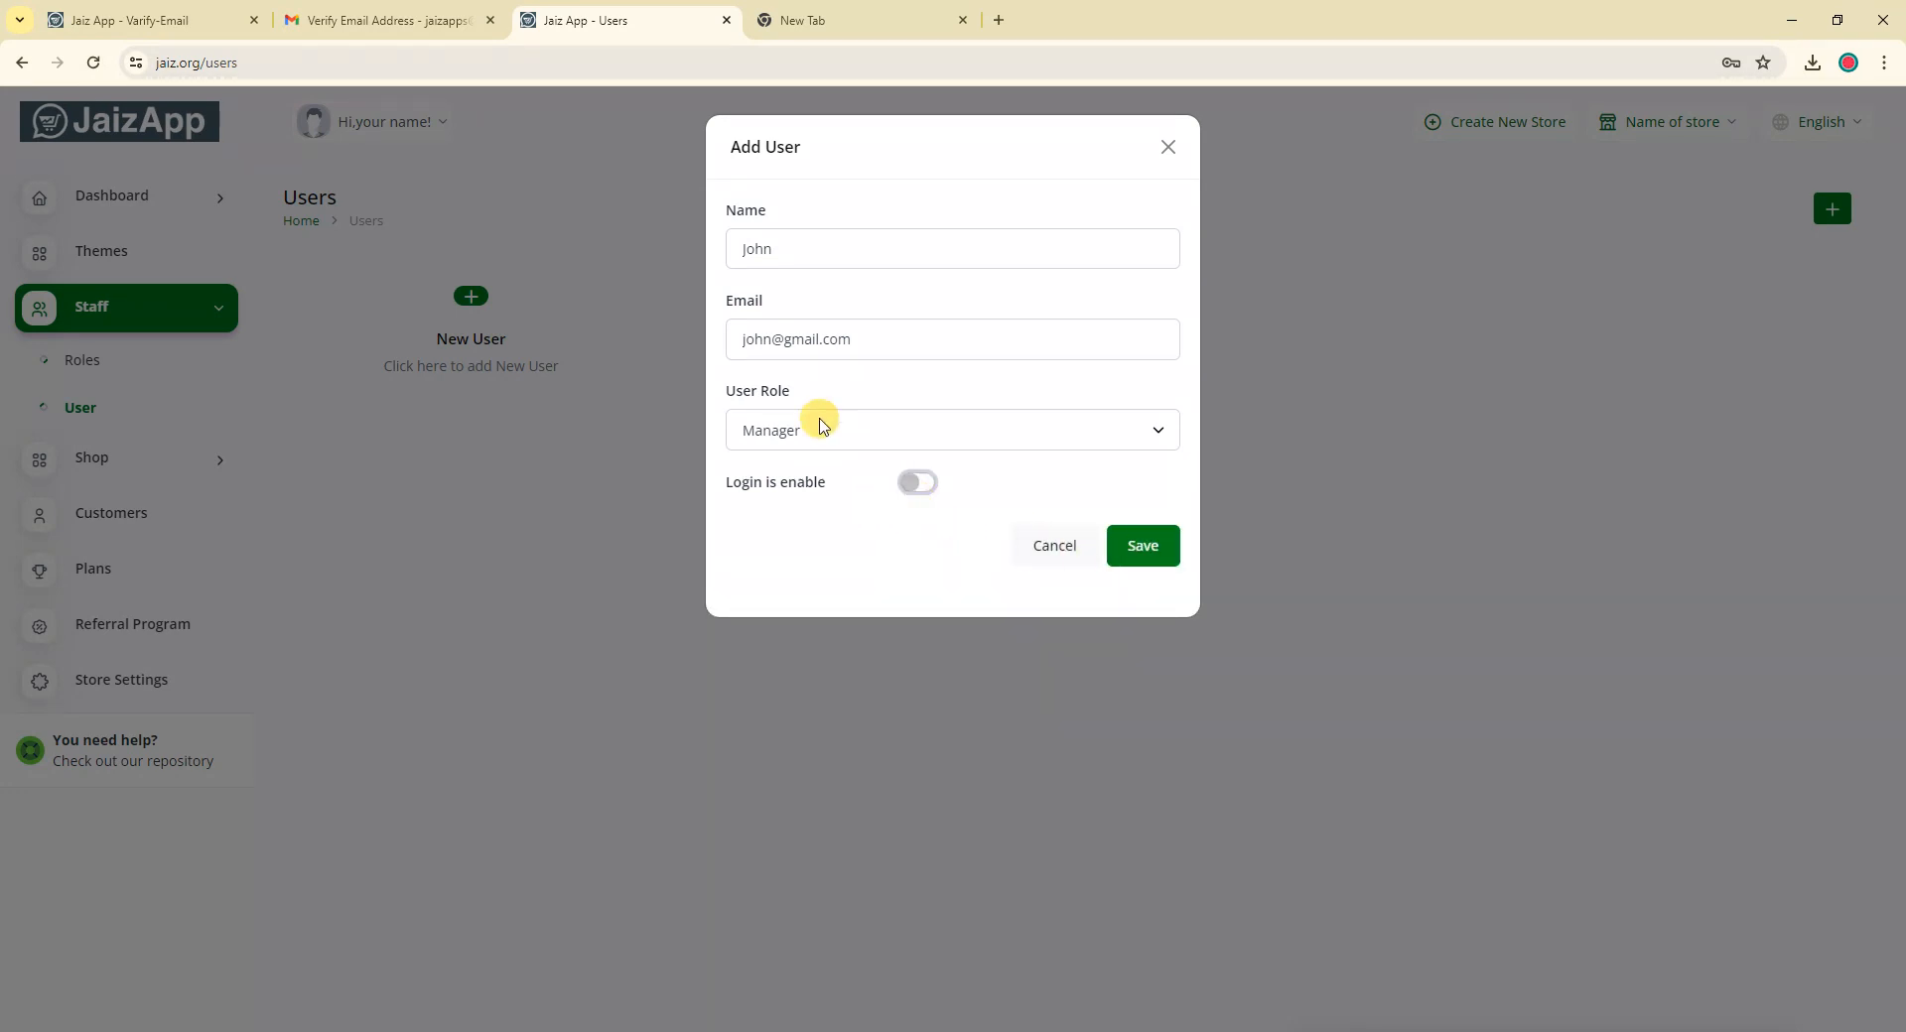
pyautogui.moveTo(852, 338); pyautogui.dragTo(680, 330)
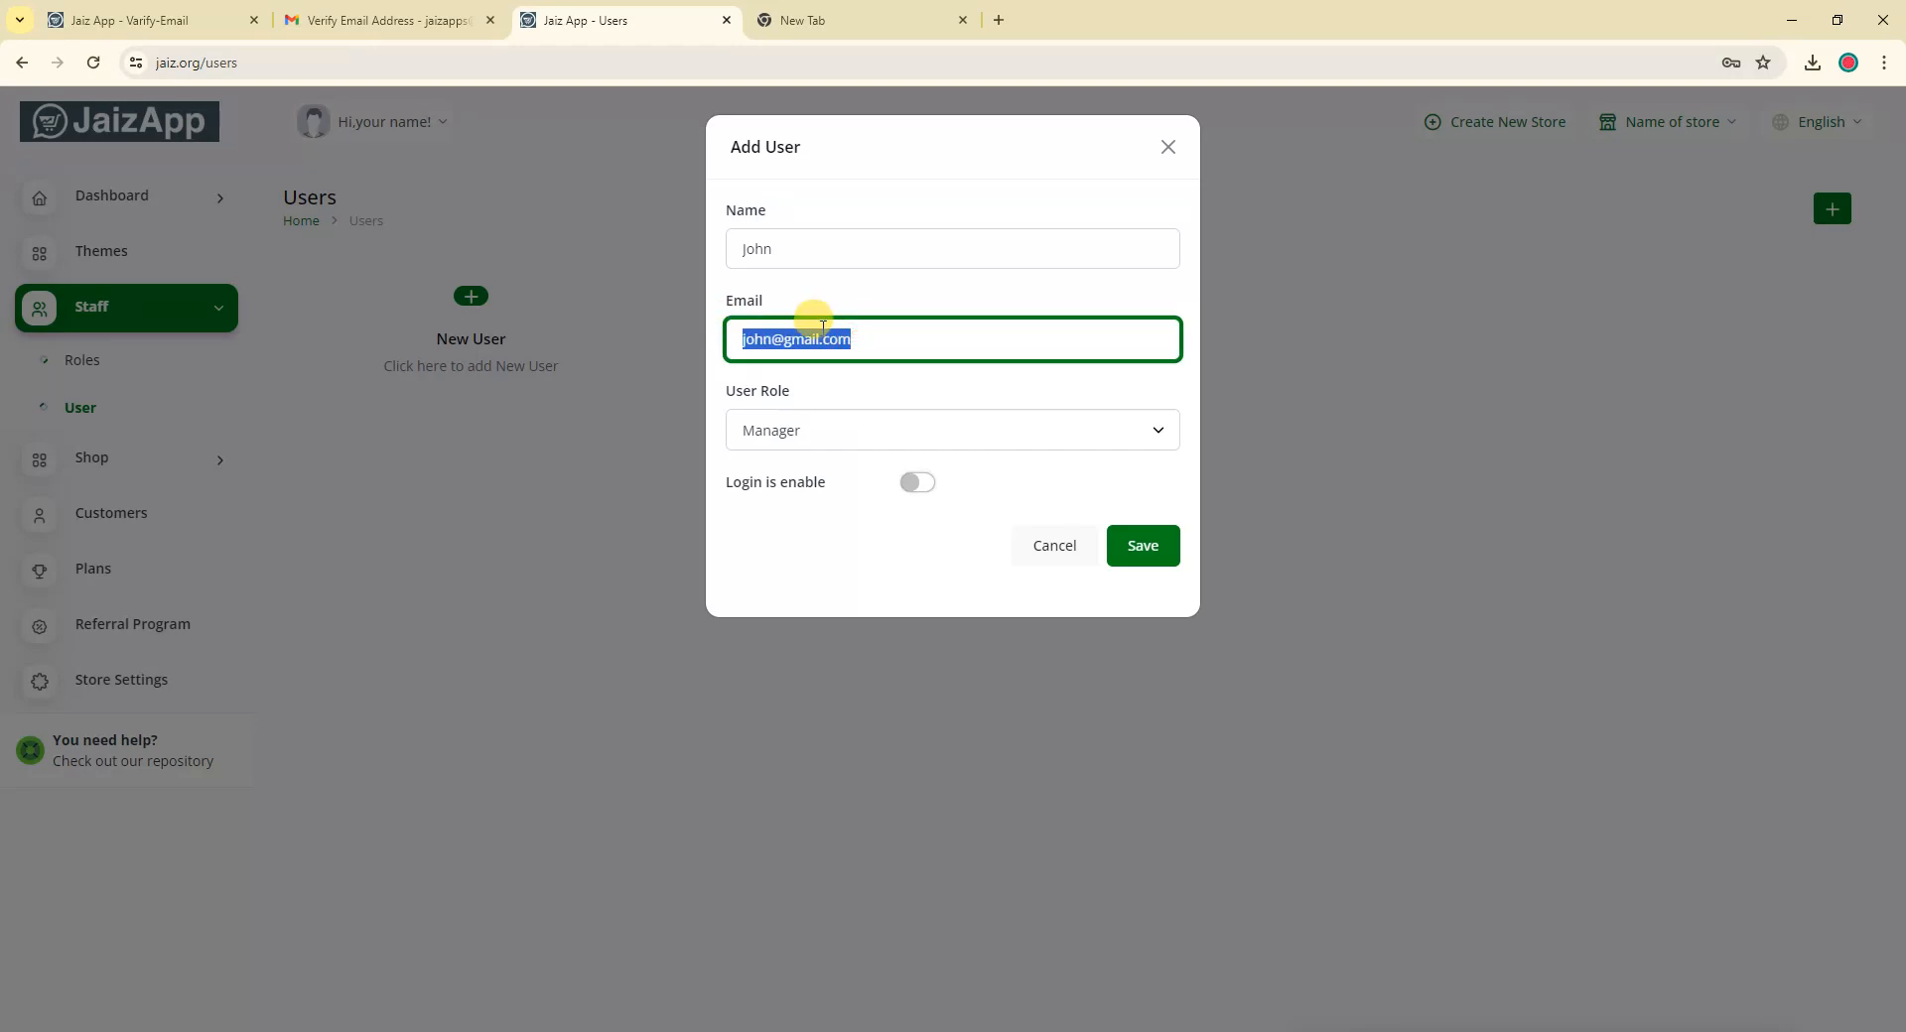